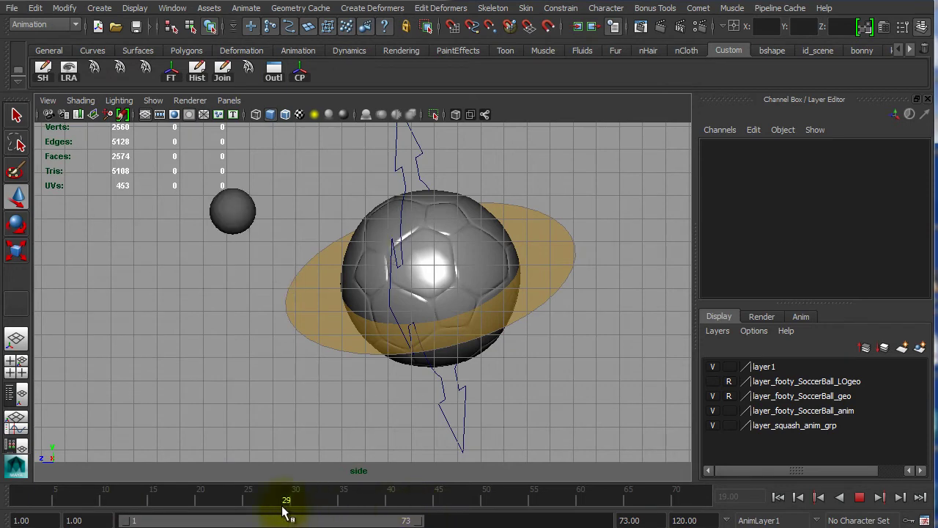
Select the soccer ball control, reposition it slightly in the side view, and deselect it.
left_click(405, 153)
left_click_drag(420, 283, 423, 243)
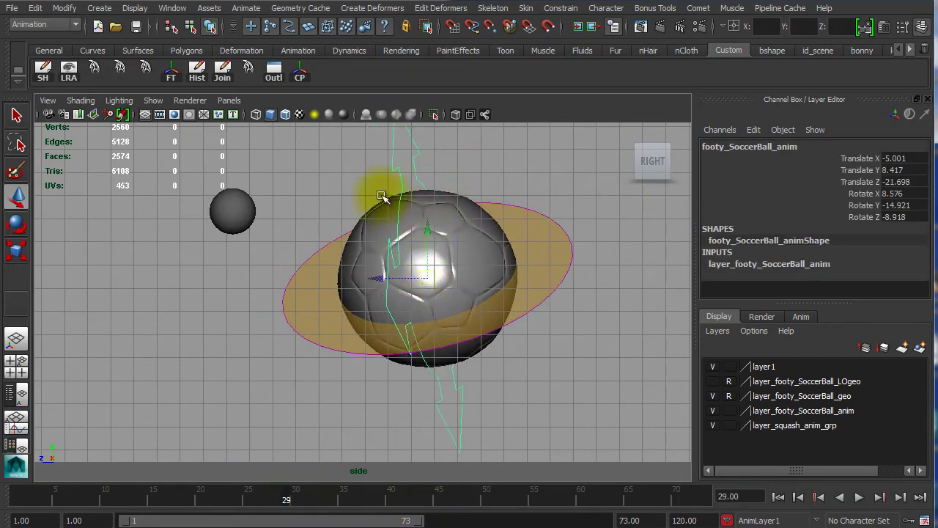
left_click(500, 144)
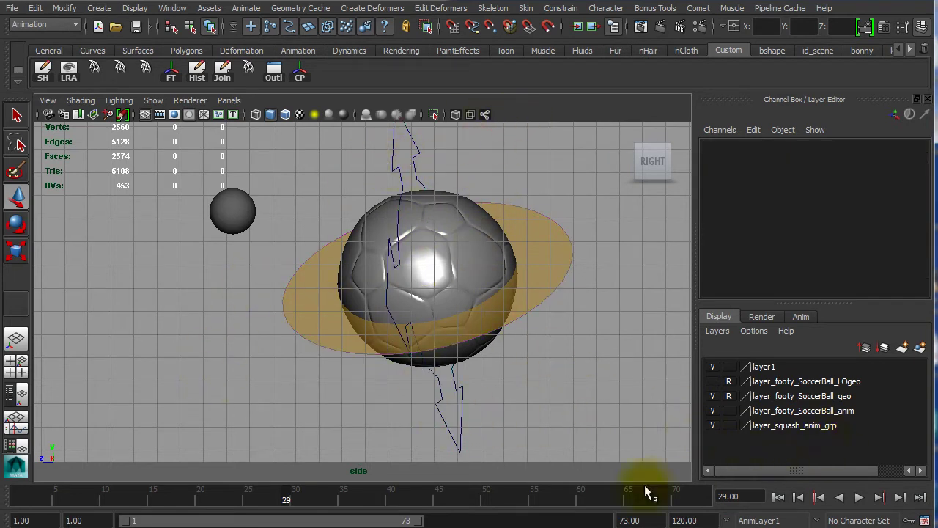
Play the animation, stop it, and scrub the timeline to frame 29.
left_click(859, 499)
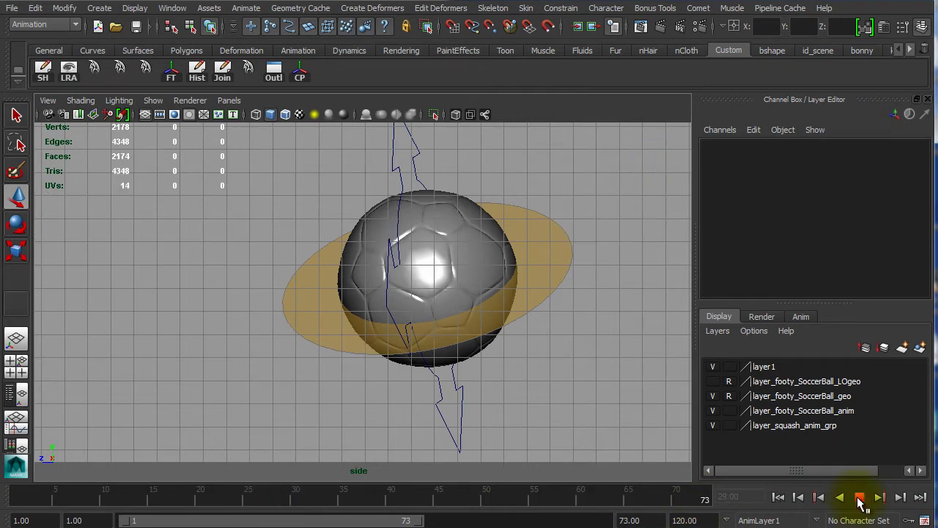
left_click(859, 499)
left_click_drag(502, 498, 286, 499)
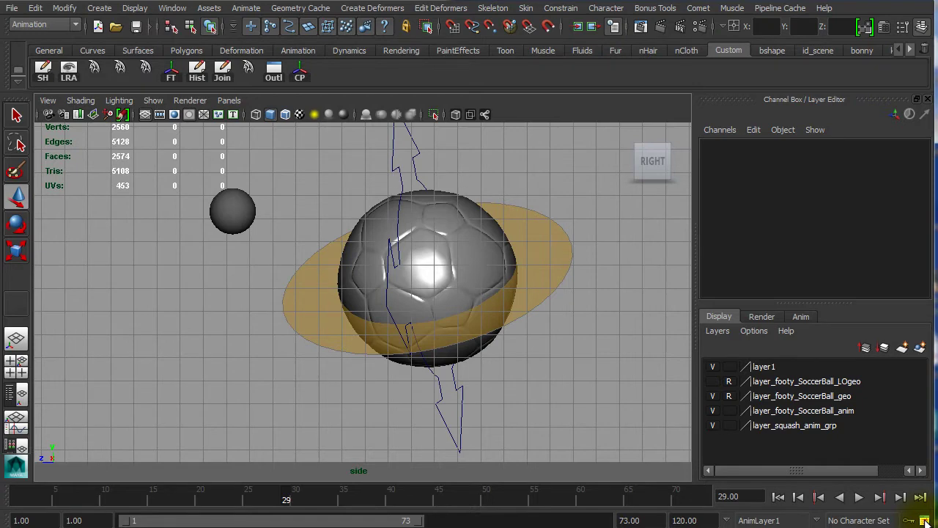
Set the time slider's playback speed to Real-time [24 fps] in the preferences and save them.
left_click(924, 520)
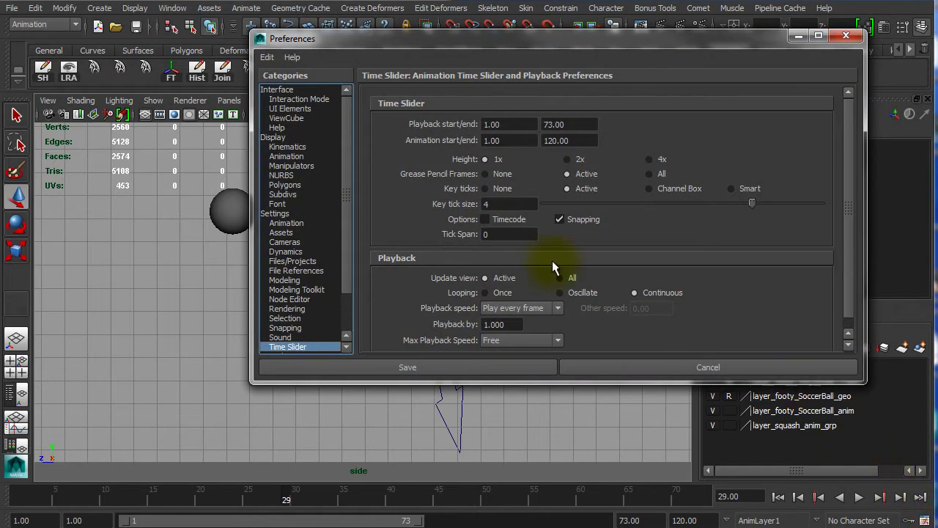
left_click(289, 214)
left_click_drag(349, 187, 351, 220)
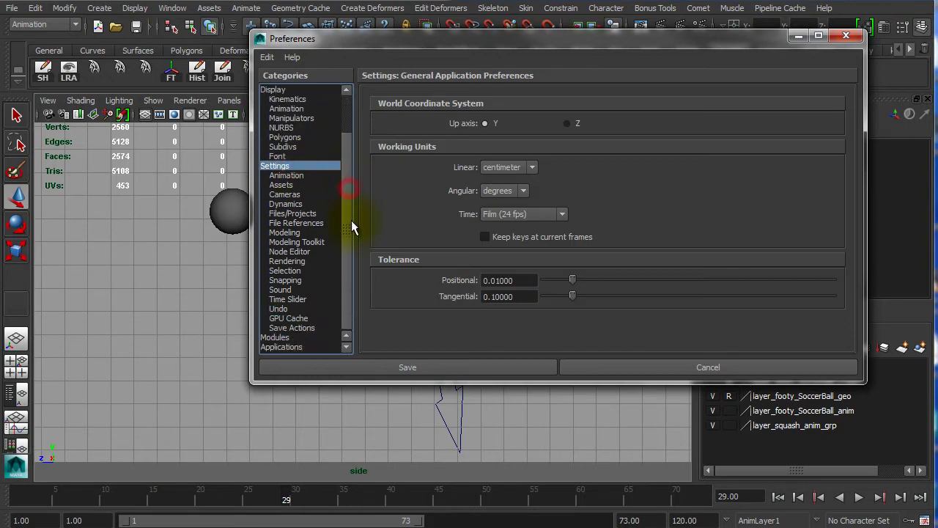
left_click(293, 299)
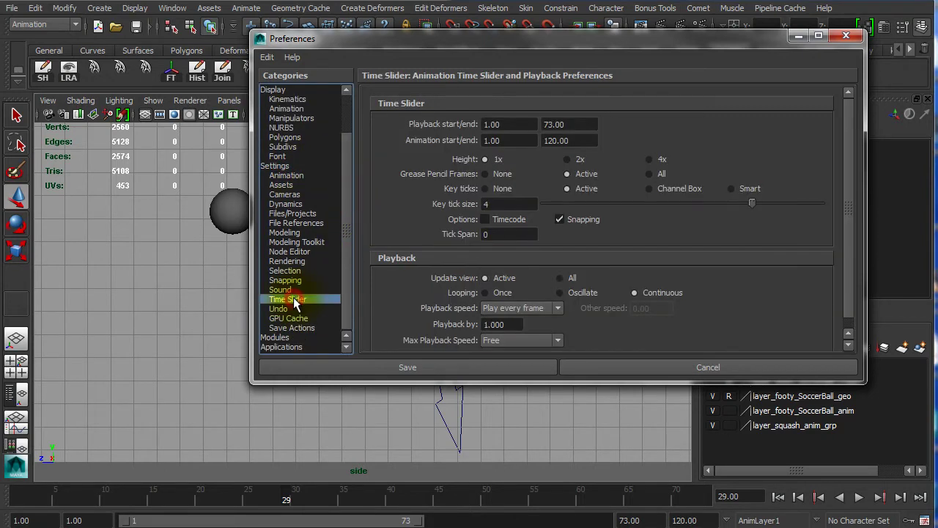
left_click(525, 308)
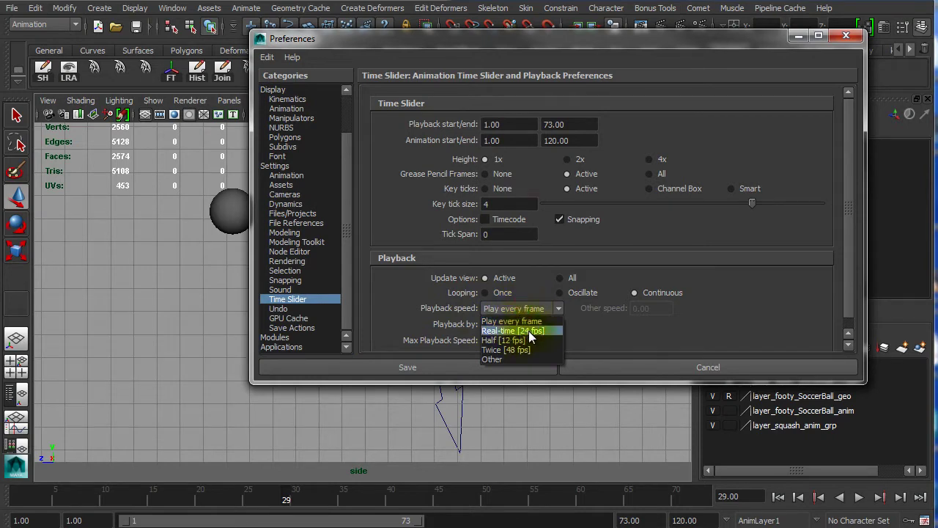
left_click(528, 331)
left_click(407, 367)
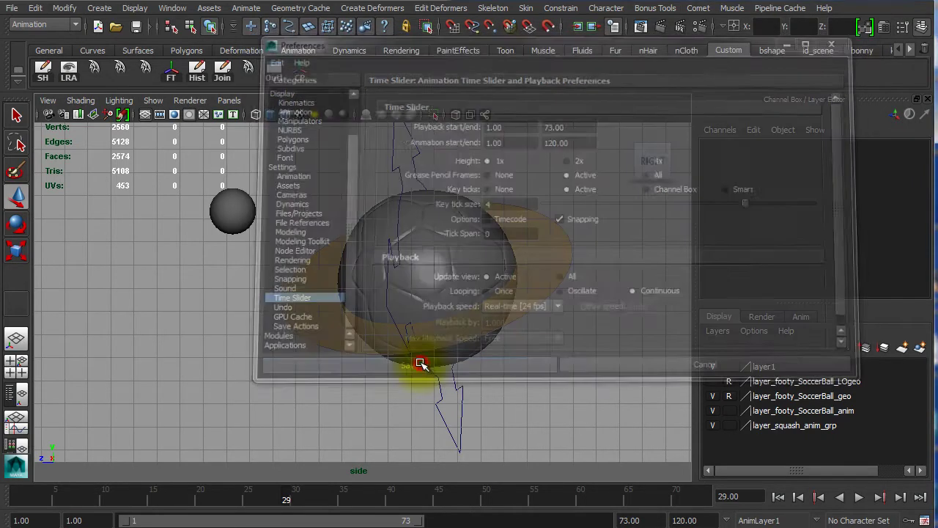
Play the animation to check its speed, stop it, and go to frame 30.
left_click(860, 497)
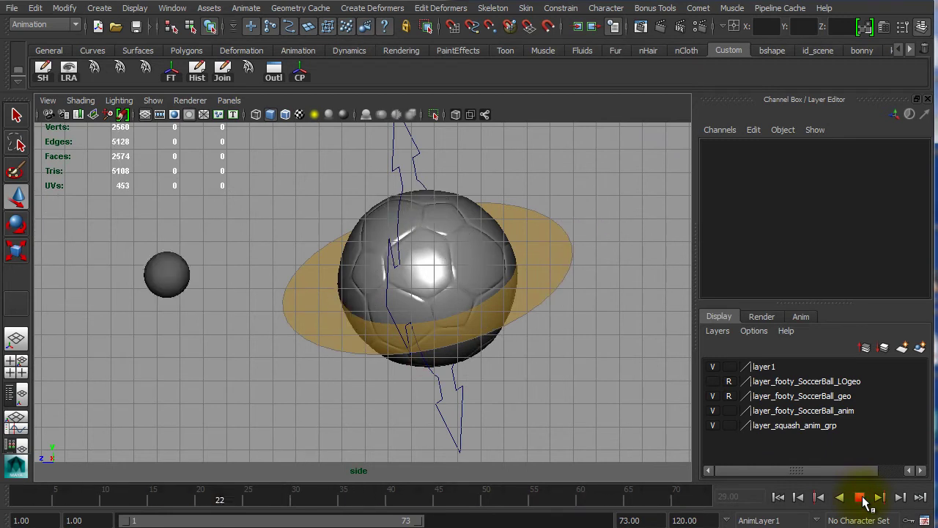
left_click(861, 497)
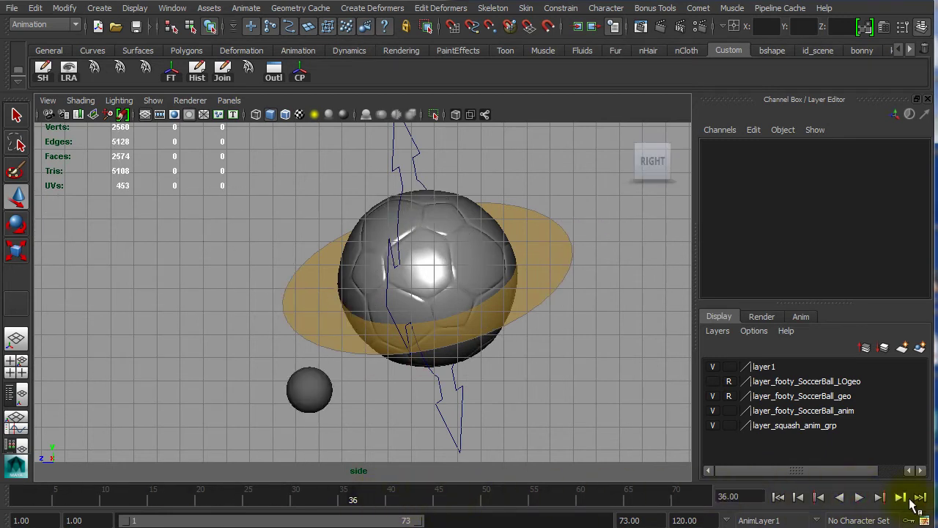
right_click(308, 501)
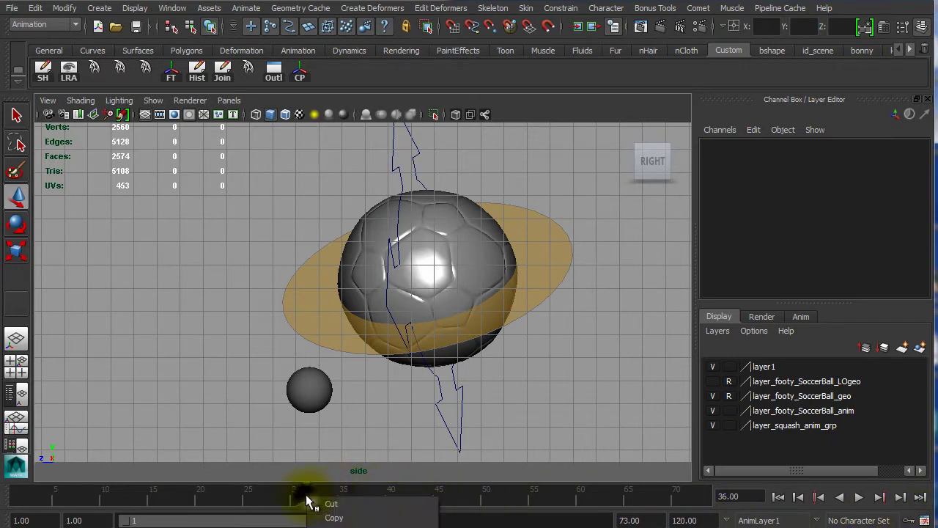
left_click(295, 499)
left_click(295, 498)
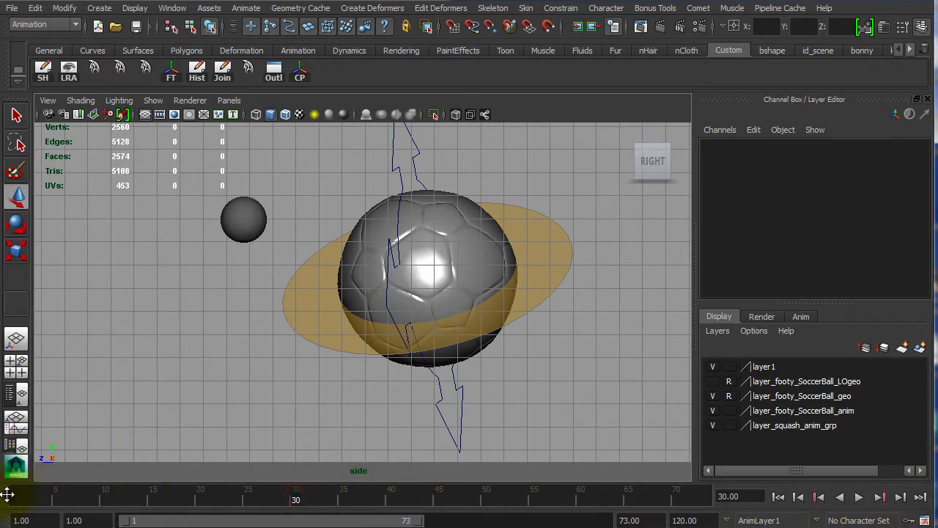
Dock the time slider above the viewport and scrub it to frame 24.
left_click_drag(6, 495, 100, 108)
left_click_drag(206, 108, 240, 108)
Review the time slider's playback speed choices without changing them, and play the animation briefly.
right_click(248, 108)
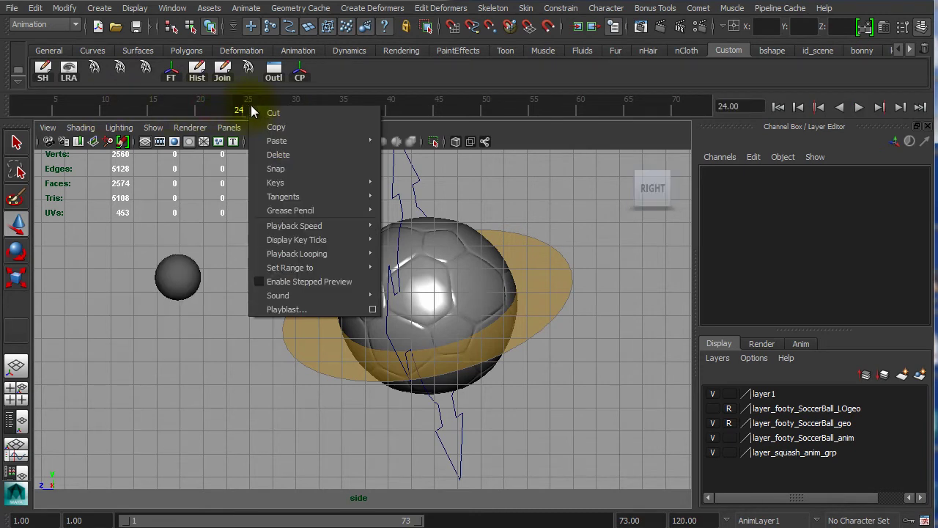
mouse_move(306, 240)
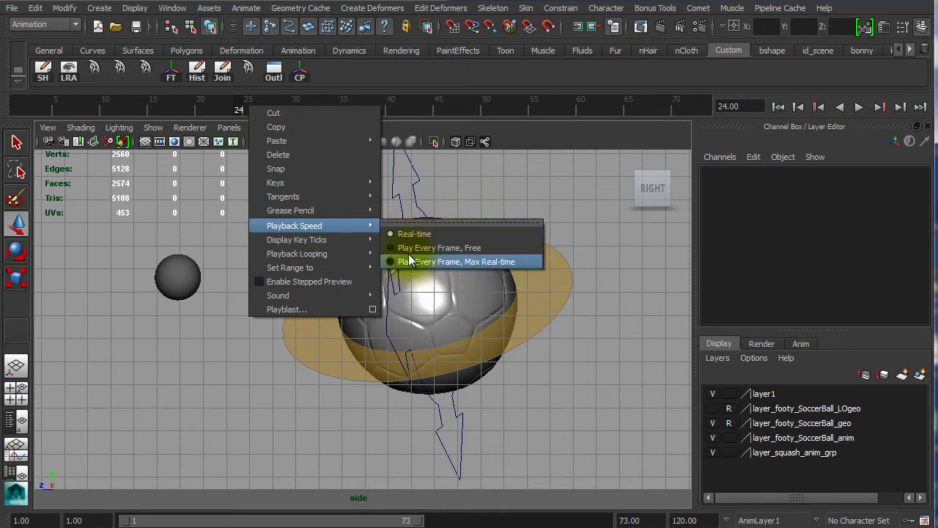
left_click(462, 196)
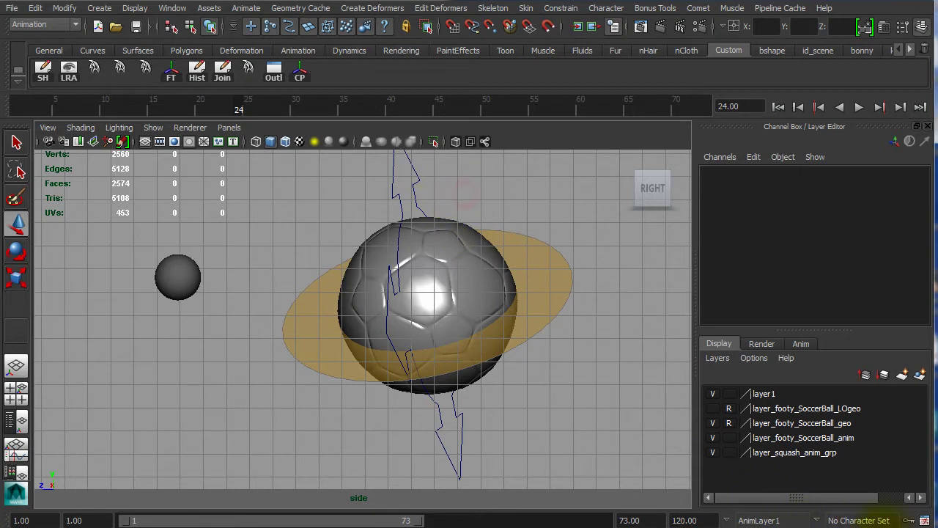
left_click(859, 107)
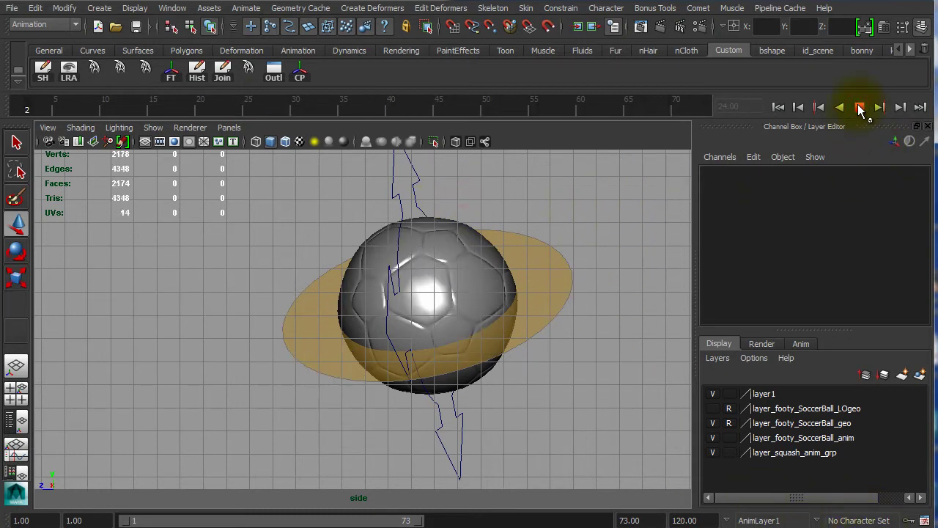
left_click(858, 107)
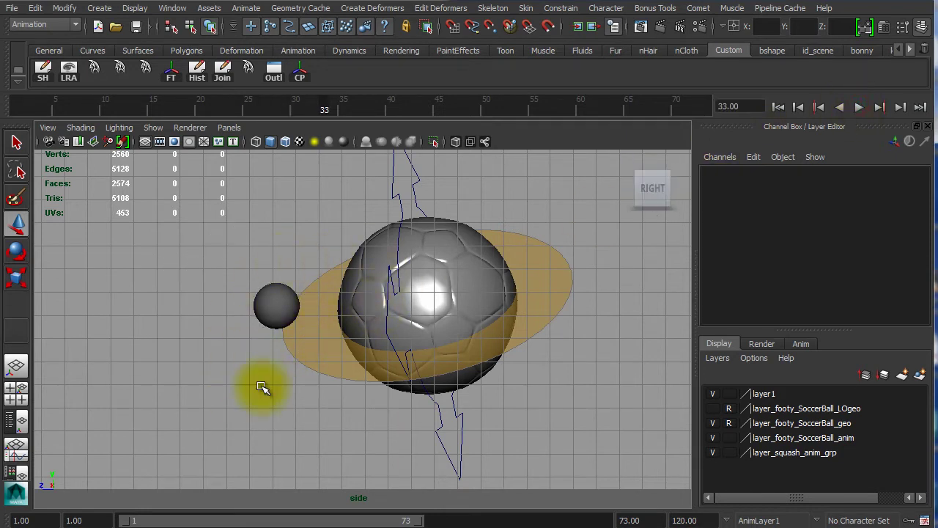
Scrub through the small sphere's motion around frames 23 to 38, play the animation, and return to frame 19.
left_click_drag(162, 104, 230, 137)
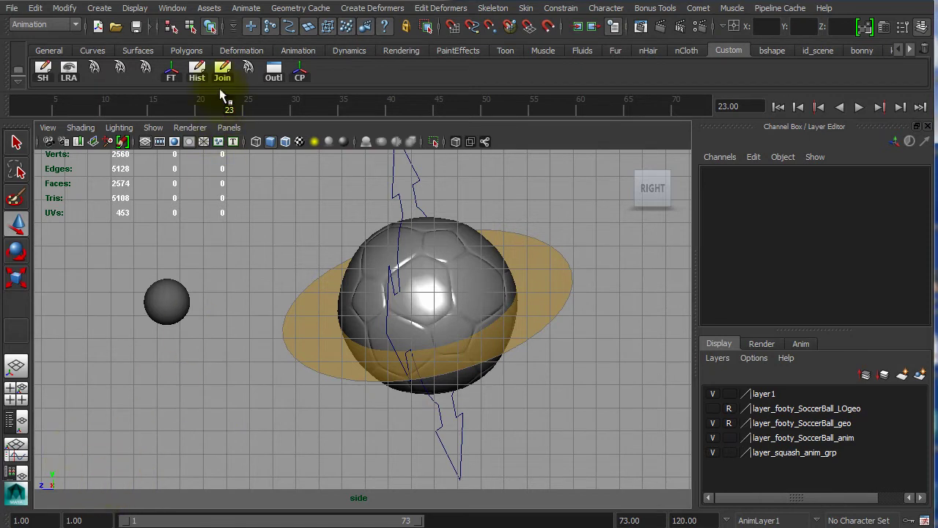
left_click_drag(234, 104, 349, 118)
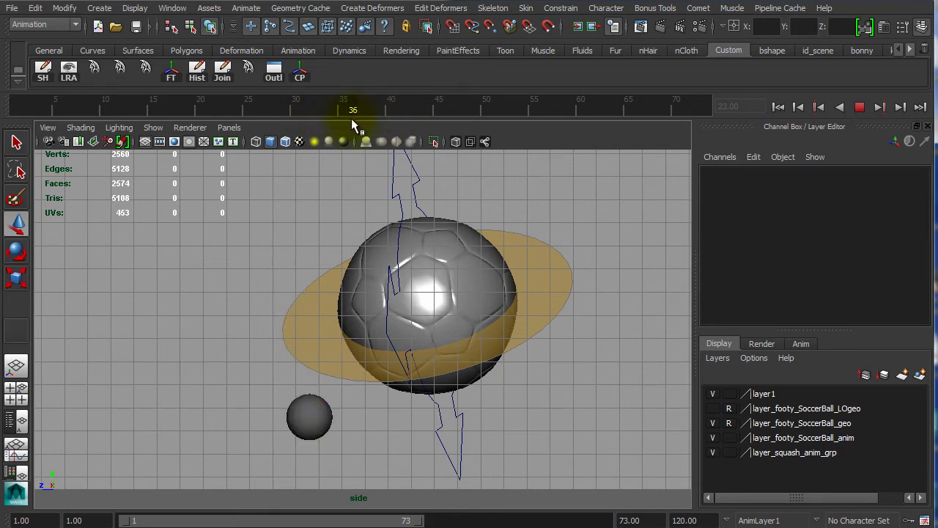
mouse_move(352, 122)
left_mouse_down()
mouse_move(369, 120)
mouse_move(361, 122)
left_mouse_up()
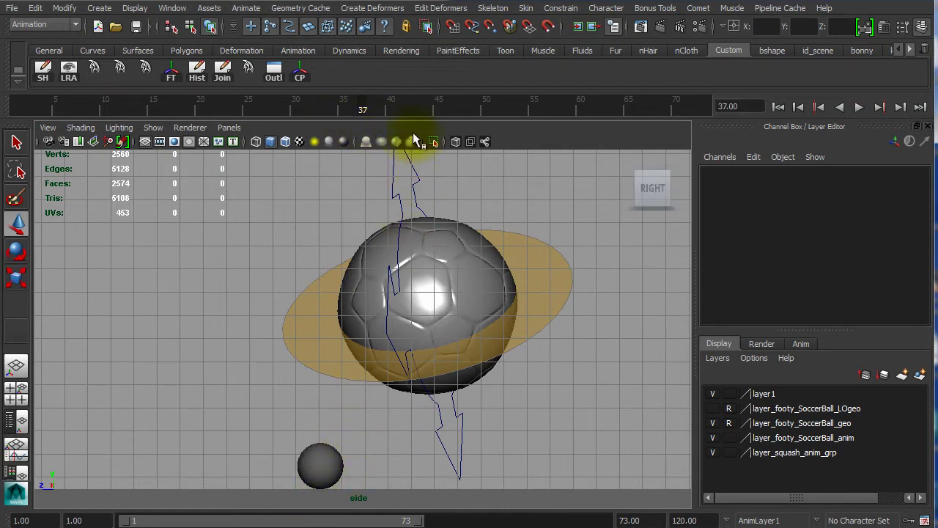
left_click_drag(359, 118, 373, 117)
key("alt+v")
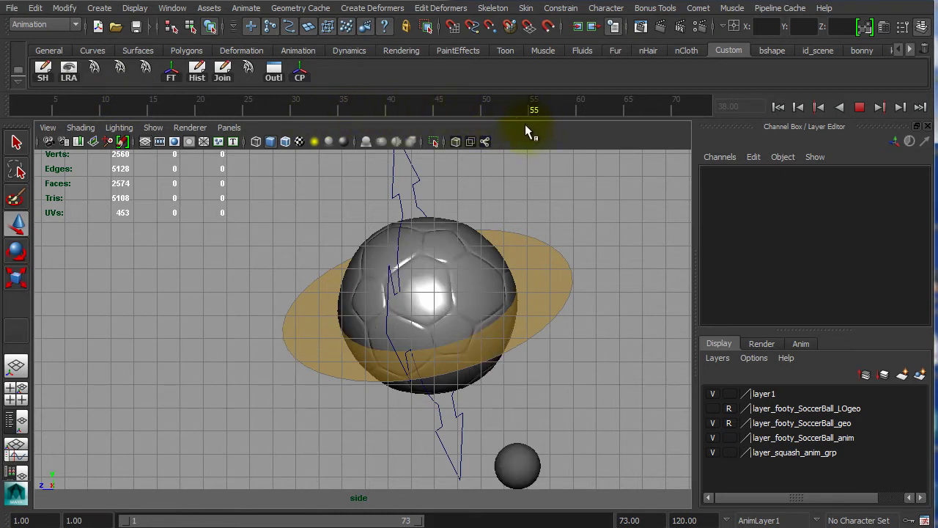
left_click_drag(216, 120, 191, 114)
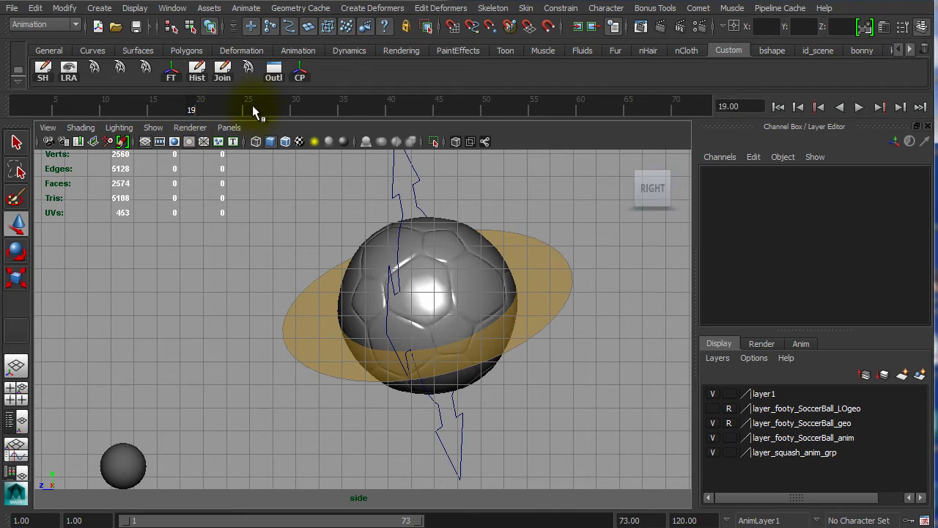
Open the Playblast options and reset them to their default settings.
right_click(252, 108)
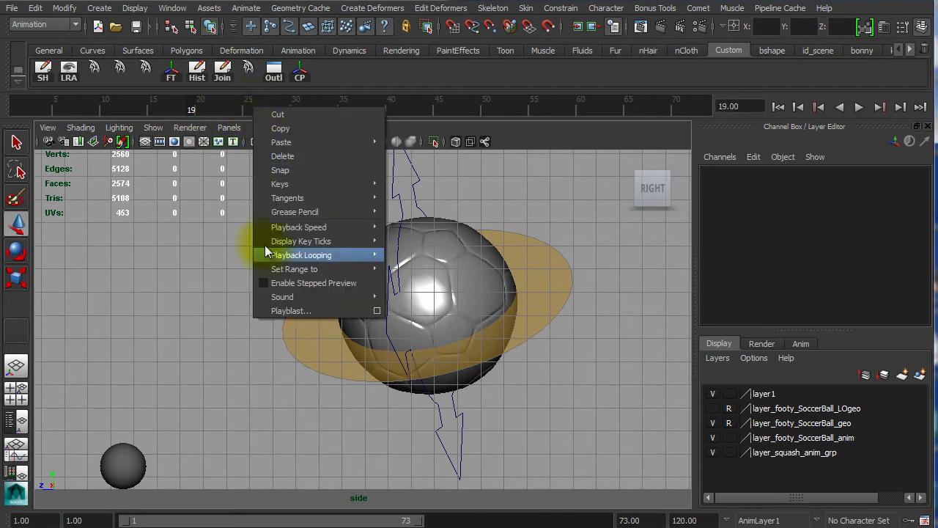
left_click(378, 311)
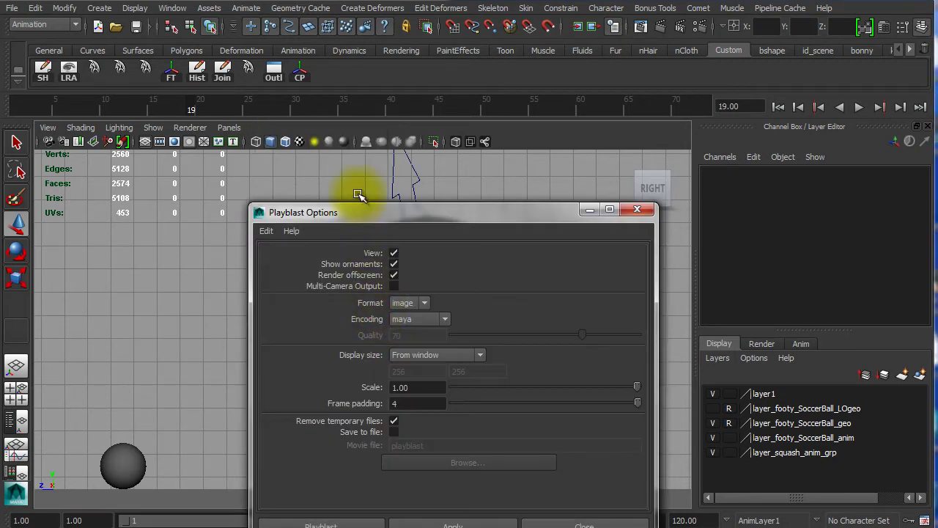
left_click_drag(366, 218, 346, 88)
left_click(247, 102)
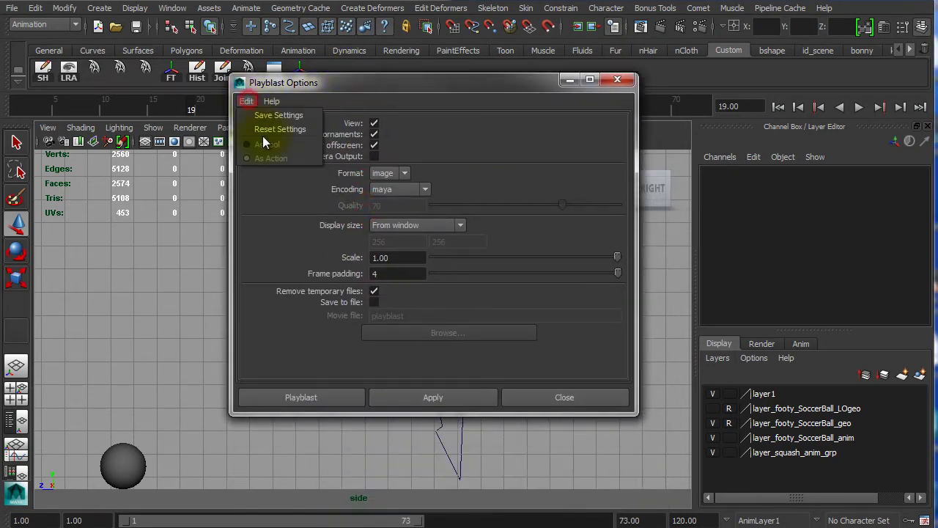
left_click(268, 132)
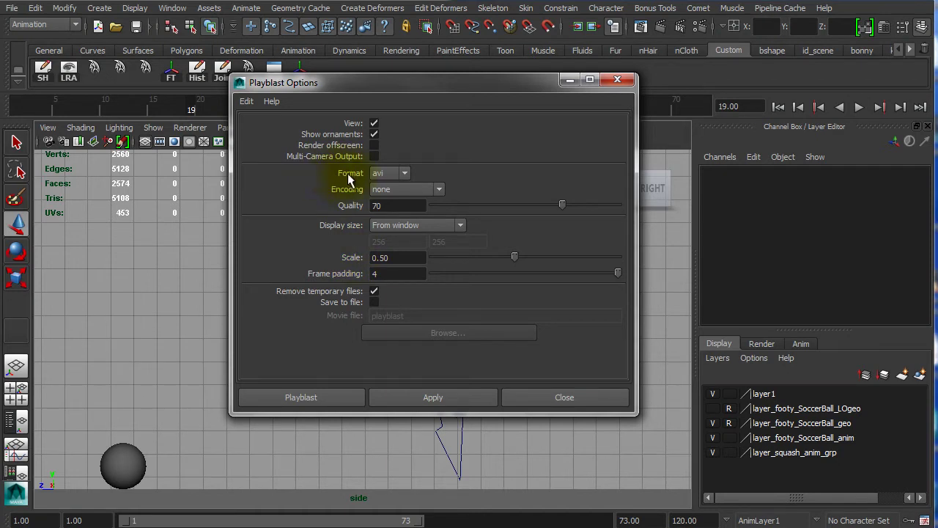
Set the playblast format to image, the encoding to maya, and the scale to 1.
left_click(404, 173)
left_click(393, 206)
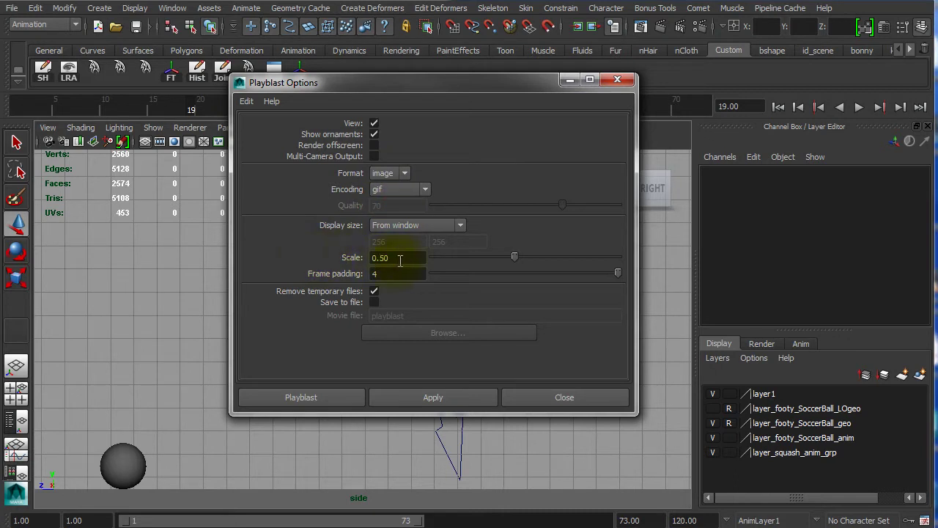
left_click(411, 191)
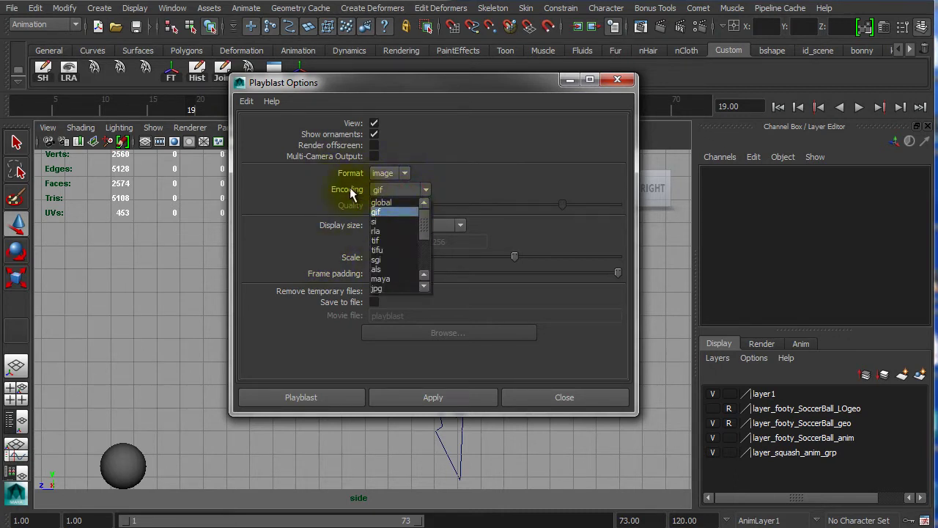
left_click_drag(426, 224, 426, 231)
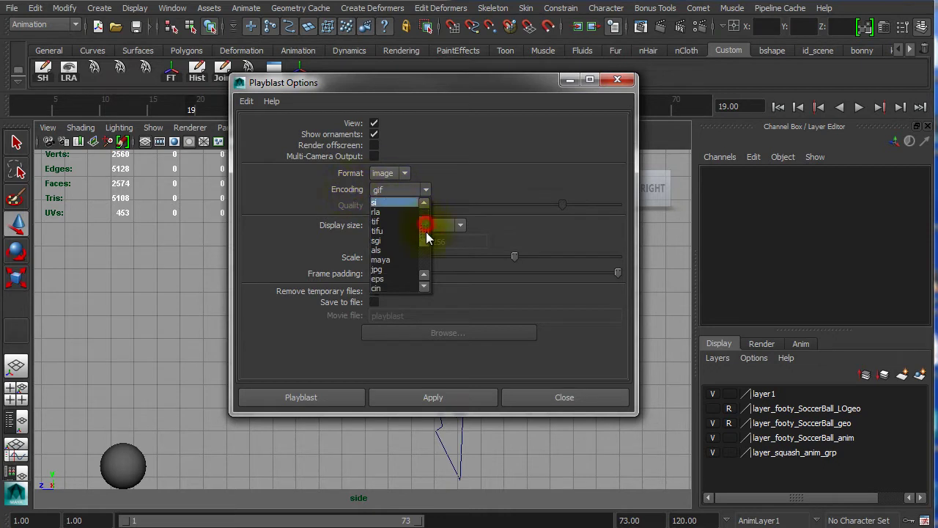
left_click(386, 259)
double_click(388, 257)
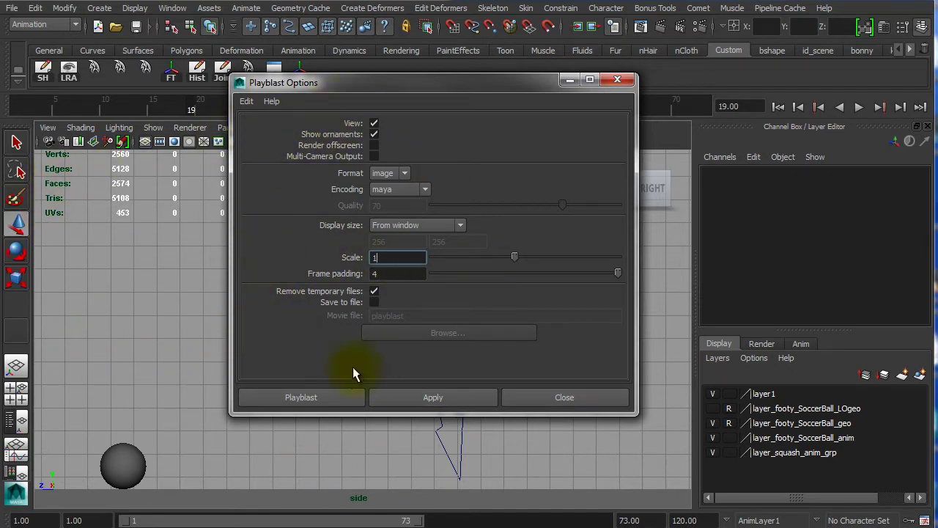
Playblast the side view animation, watch the result in FCheck, and close the viewer.
left_click(329, 394)
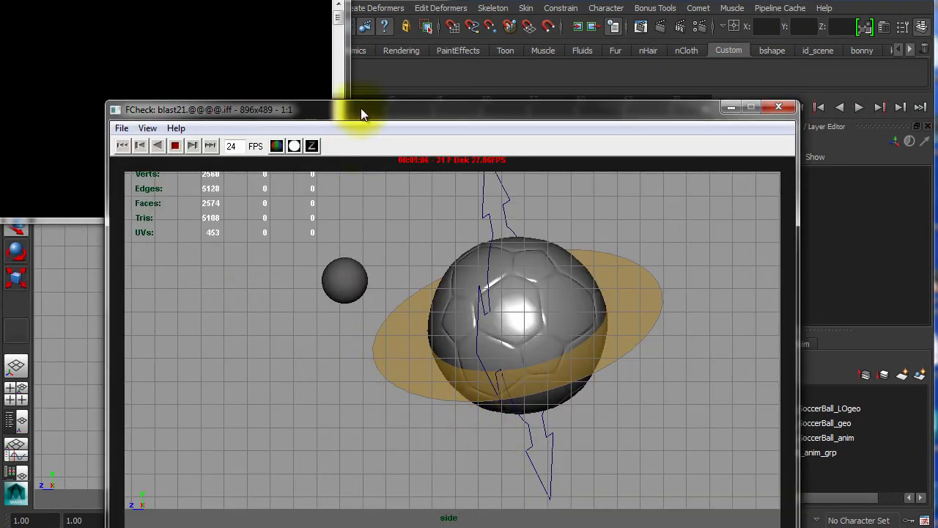
left_click_drag(364, 111, 297, 44)
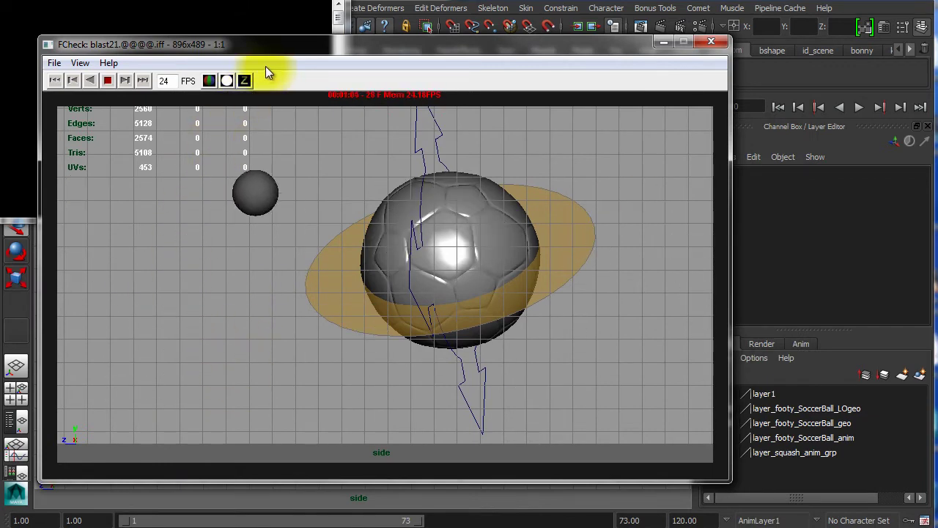
left_click_drag(297, 41, 294, 47)
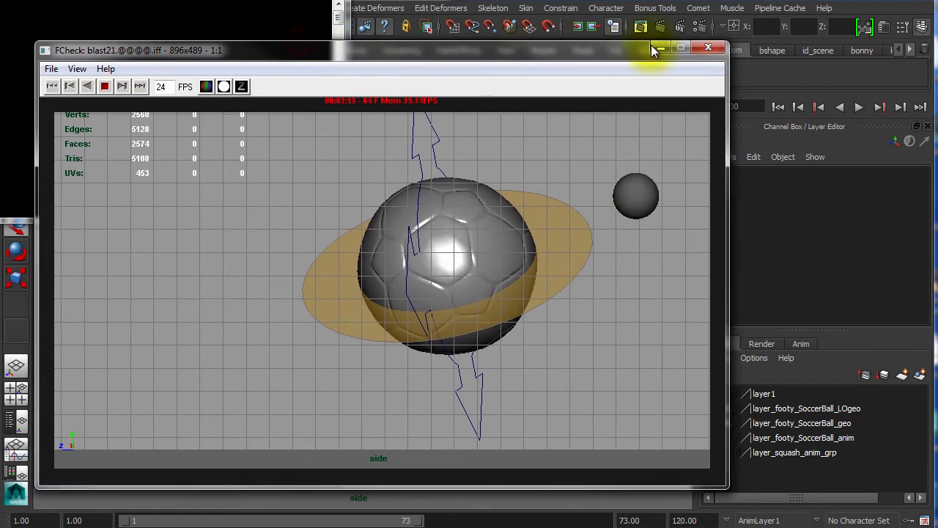
left_click(709, 48)
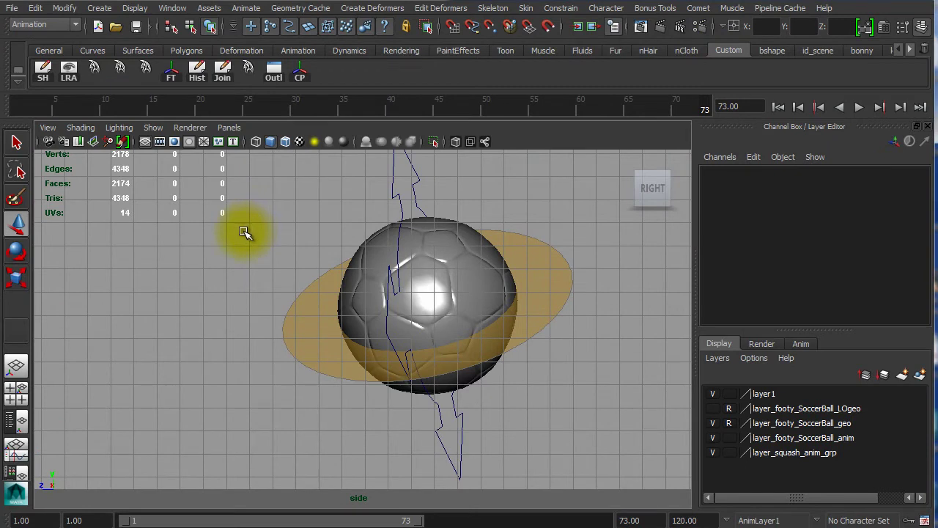
Move the animation to frame 26 and toggle the side view's grid off and back on.
mouse_move(101, 106)
left_mouse_down()
mouse_move(44, 103)
mouse_move(293, 107)
mouse_move(257, 106)
left_mouse_up()
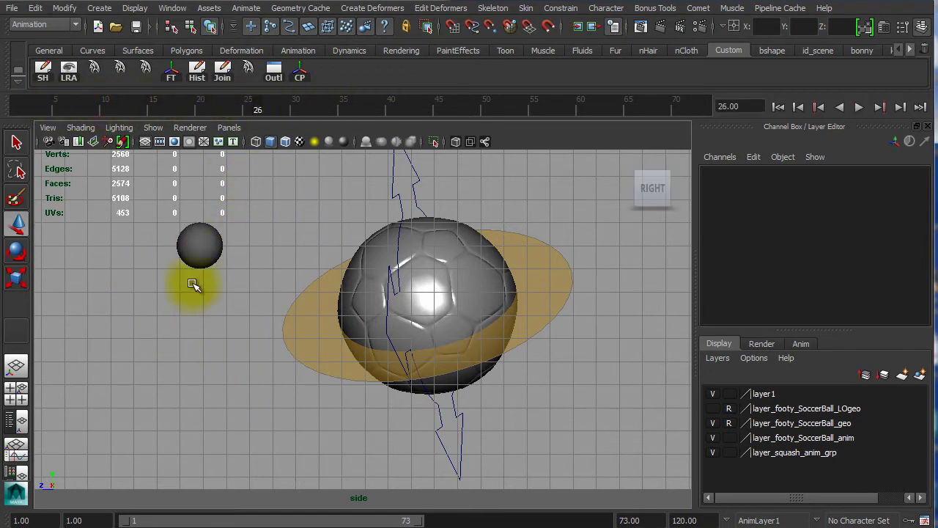
left_click(148, 141)
left_click(149, 140)
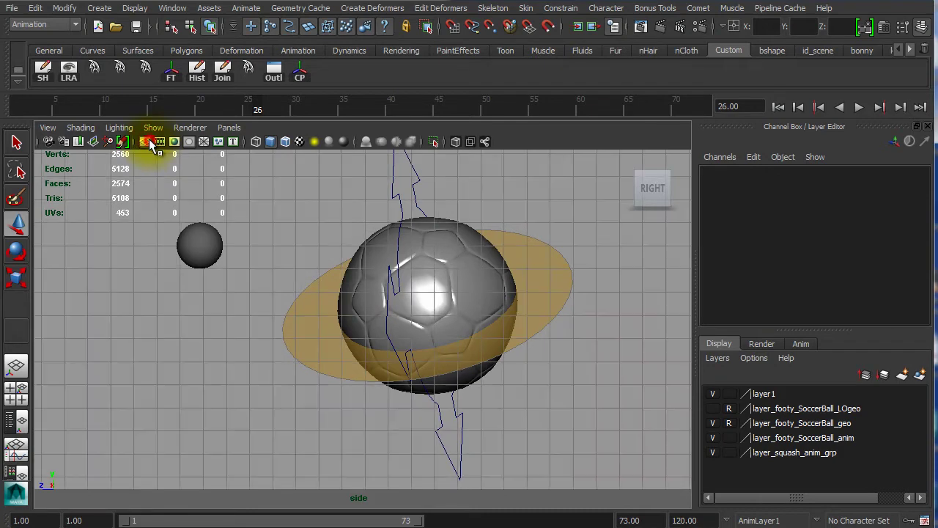
Select the soccer ball's main control and move it to about Translate Y 8.766 and Translate Z -21.603.
left_click_drag(469, 181, 466, 183)
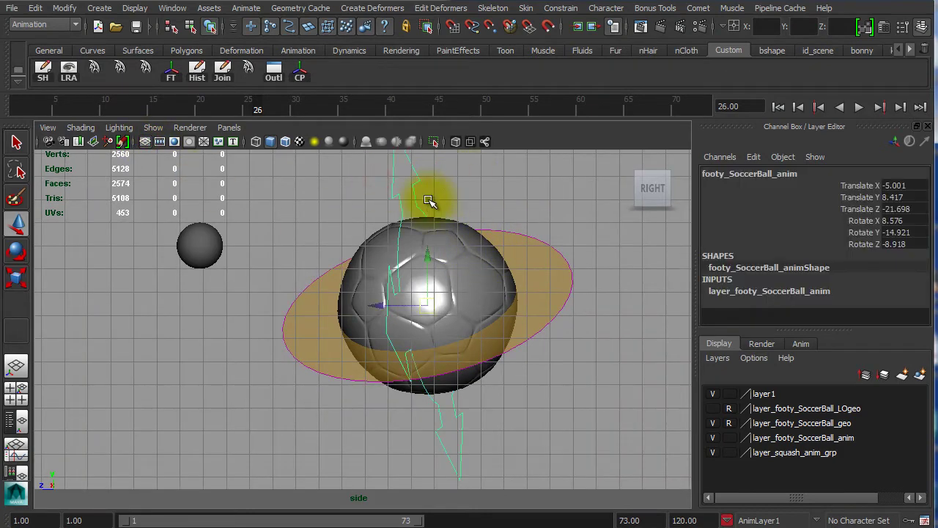
mouse_move(427, 307)
left_mouse_down()
mouse_move(440, 307)
mouse_move(418, 296)
mouse_move(426, 311)
left_mouse_up()
left_click_drag(469, 190, 363, 181)
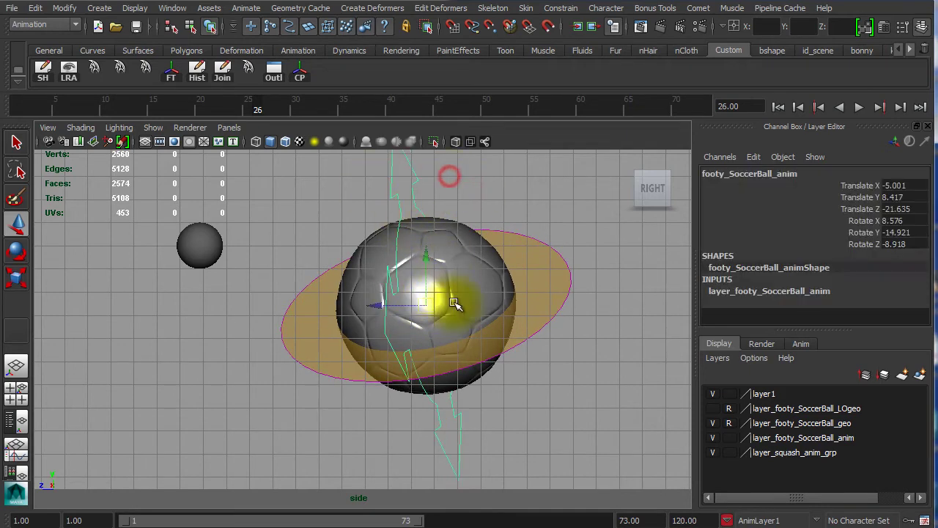
mouse_move(426, 304)
left_mouse_down()
mouse_move(444, 303)
mouse_move(425, 296)
left_mouse_up()
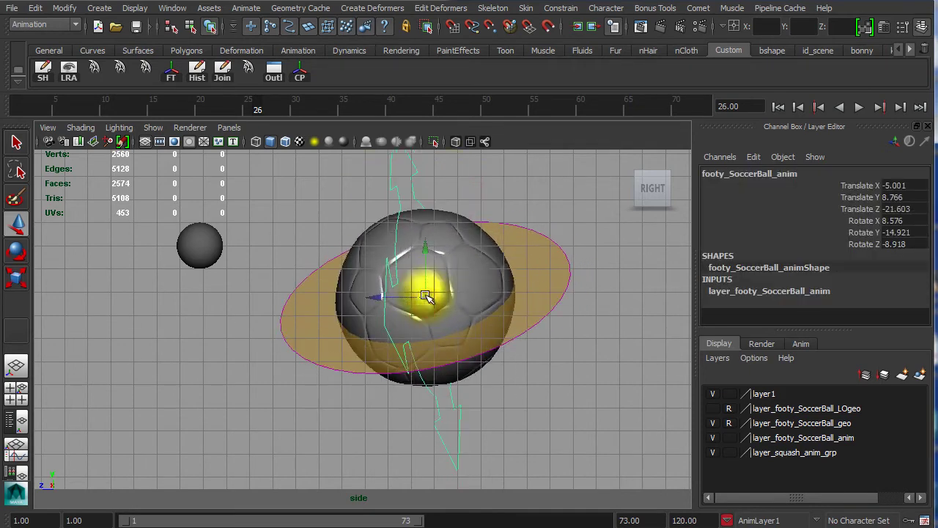
Try a Squash Strech of 0.4 on the ball's squash control, undo it, and clear the selection.
left_click(538, 267)
left_click(795, 256)
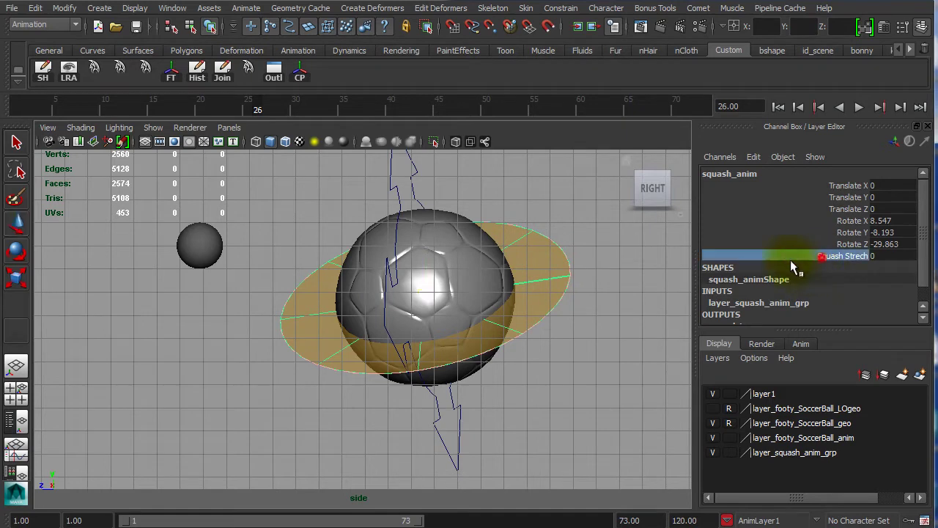
mouse_move(533, 335)
middle_mouse_down()
mouse_move(520, 330)
mouse_move(534, 330)
middle_mouse_up()
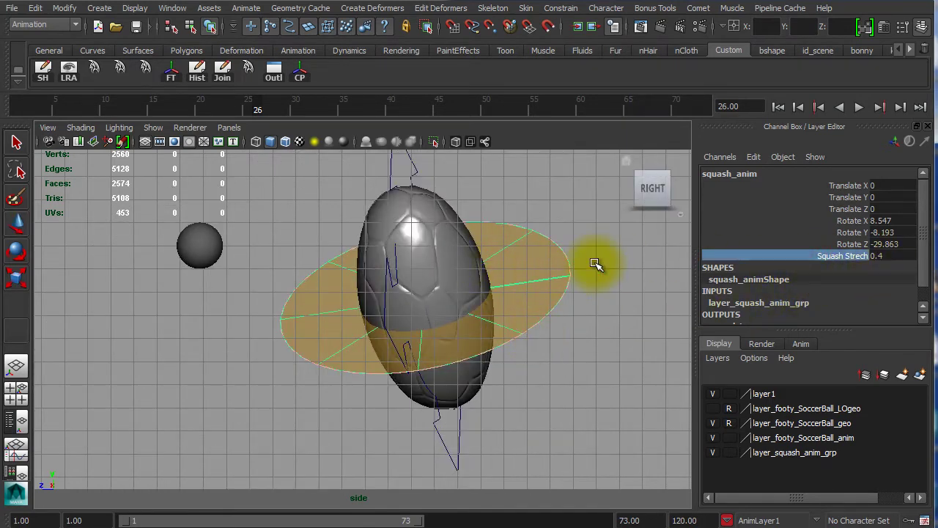
key("ctrl+z")
left_click(271, 226)
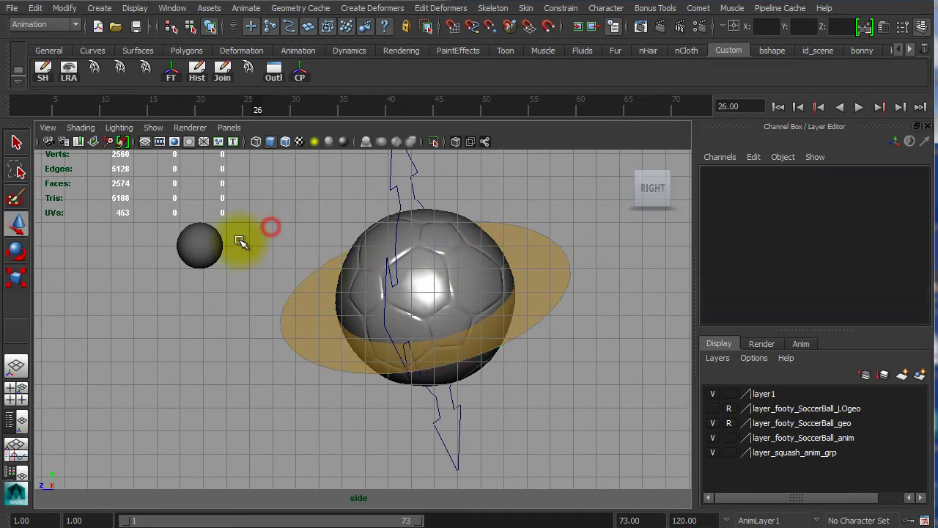
Detach the side view's Playblast Display options into a floating window with Override Viewport enabled, and dismiss the Show list.
left_click(155, 127)
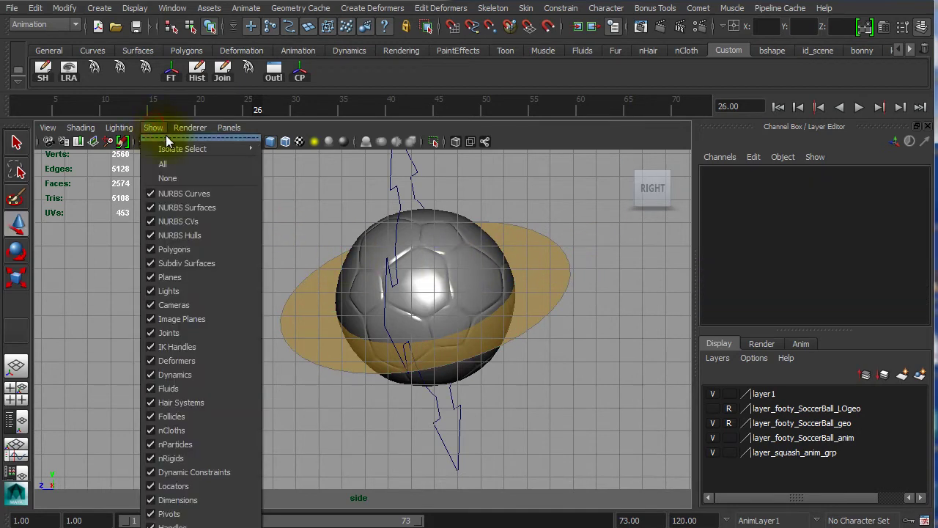
left_click(168, 138)
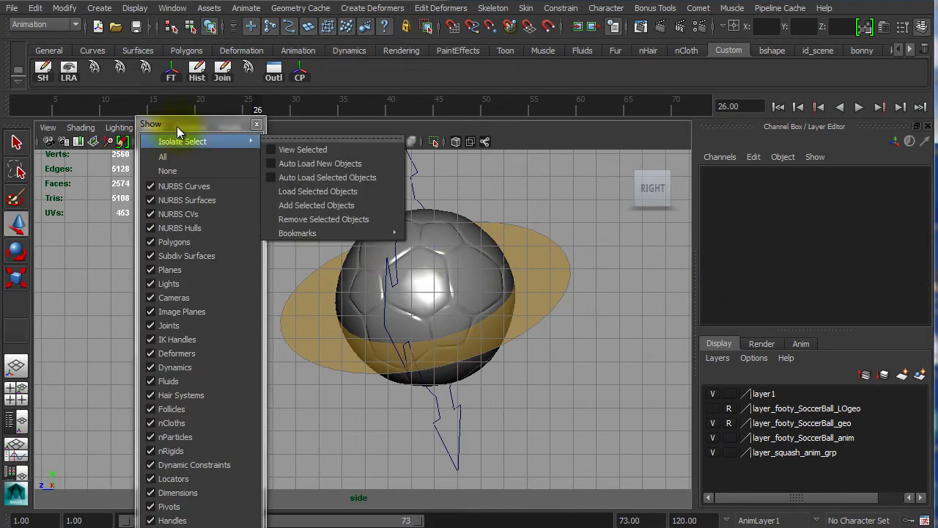
left_click(180, 124)
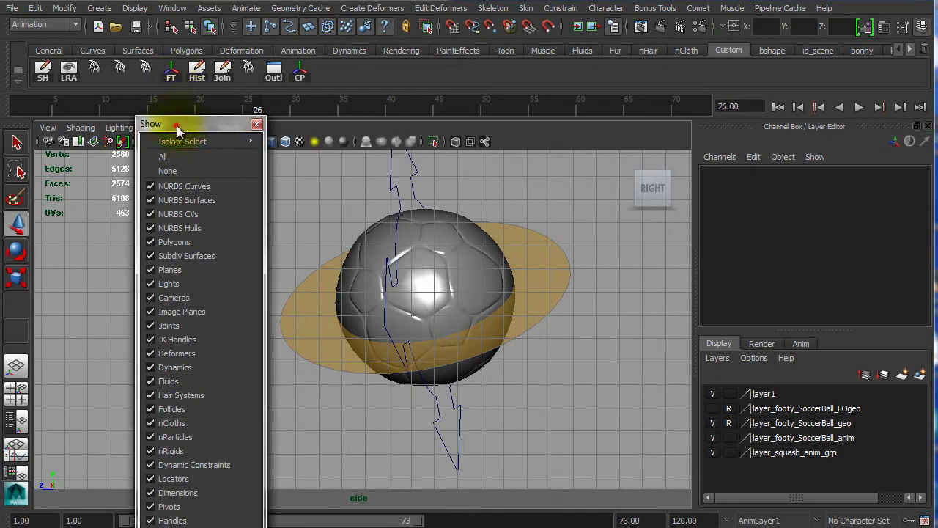
left_click_drag(178, 129, 198, 0)
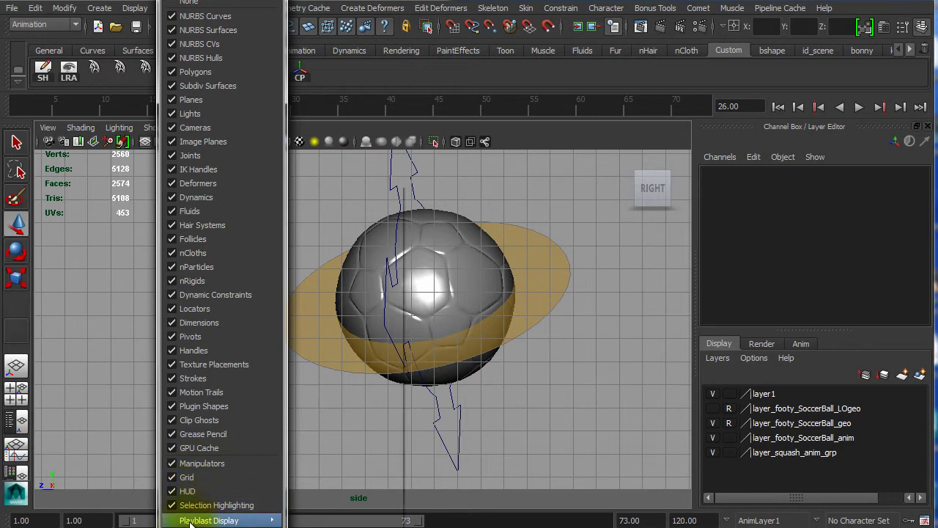
mouse_move(188, 521)
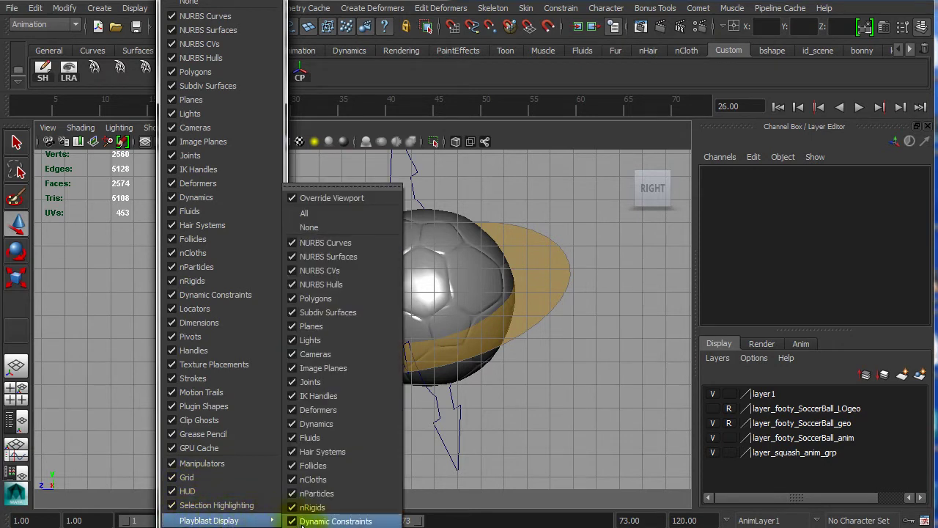
left_click(330, 187)
left_click_drag(344, 172, 378, 41)
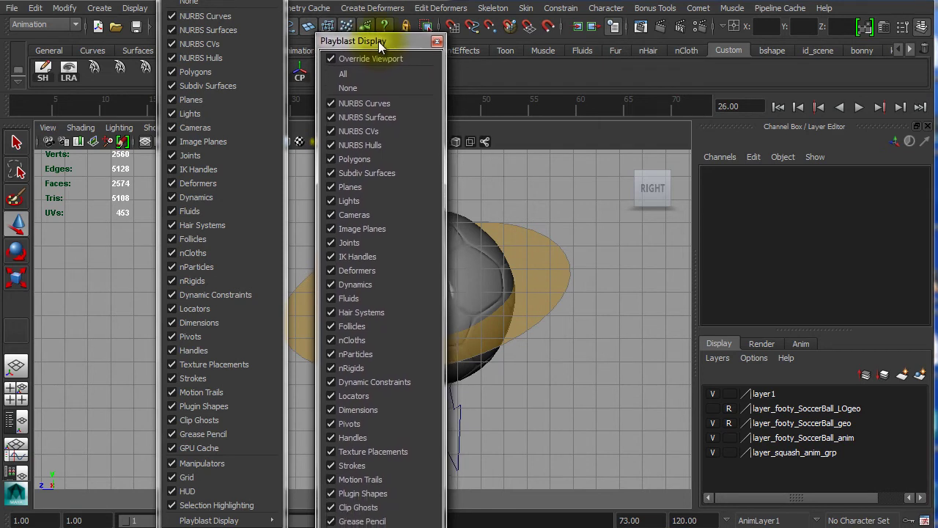
left_click(331, 59)
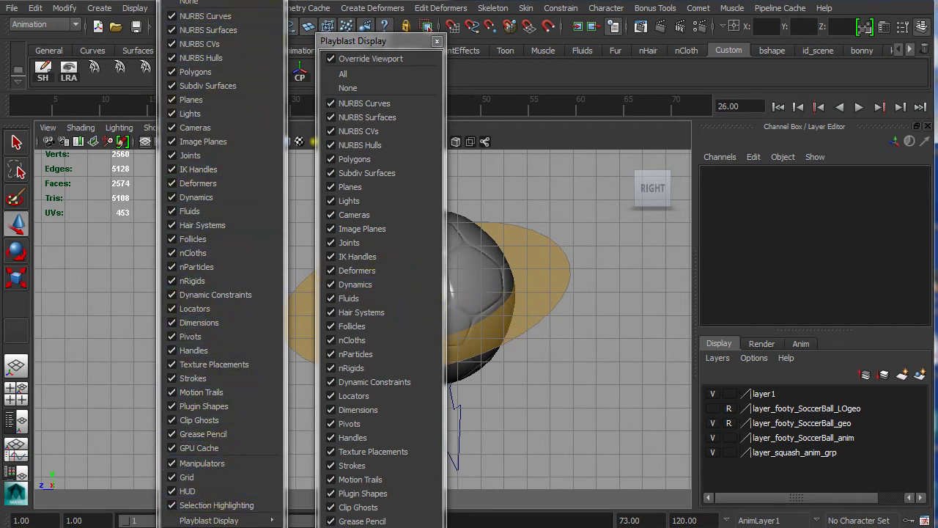
mouse_move(258, 0)
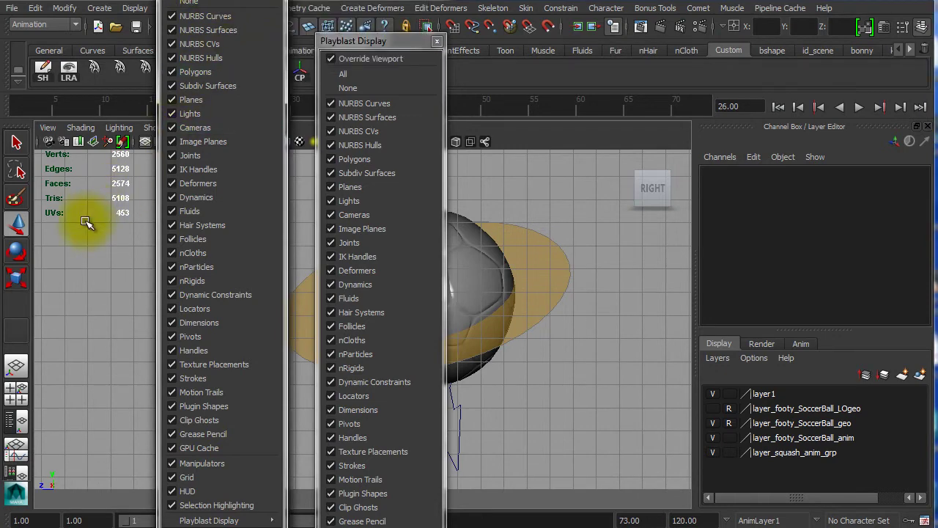
left_click(111, 217)
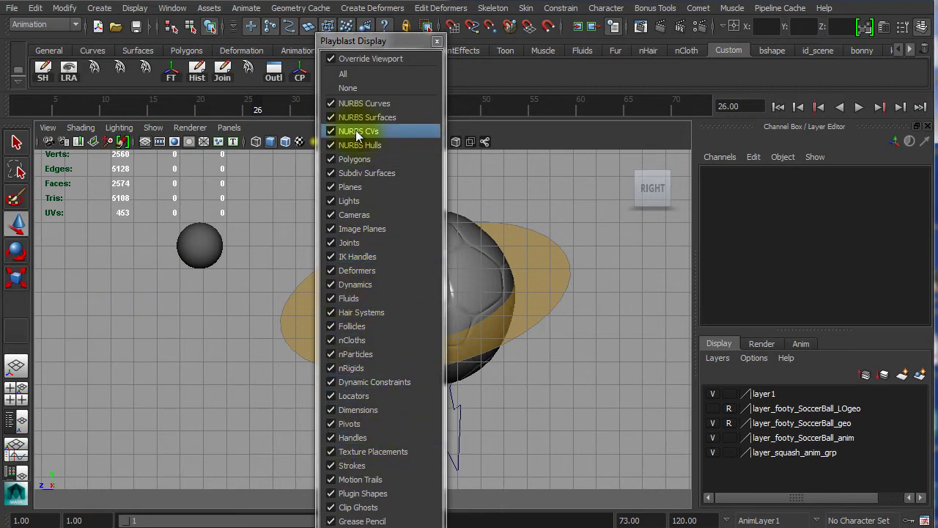
Clear all object types from the playblast display, enable only Polygons, and close the options.
left_click_drag(359, 45, 359, 39)
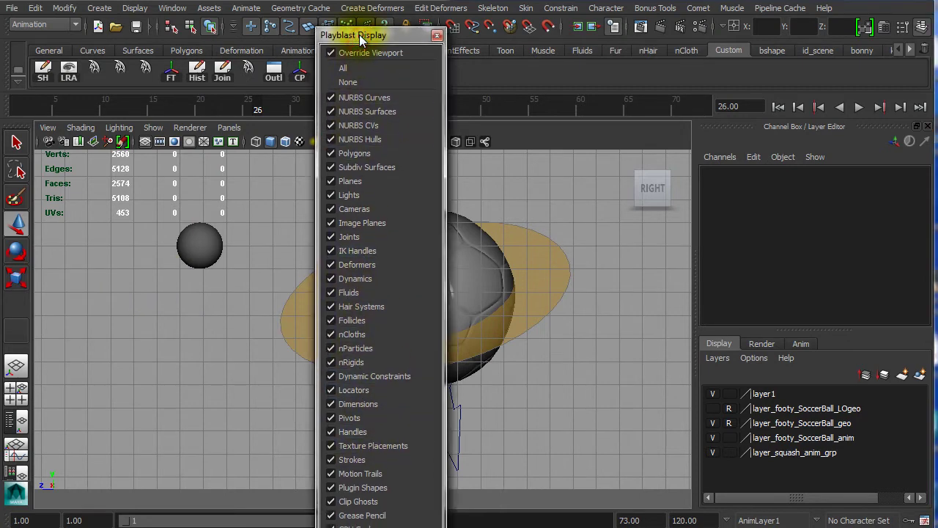
left_click(349, 84)
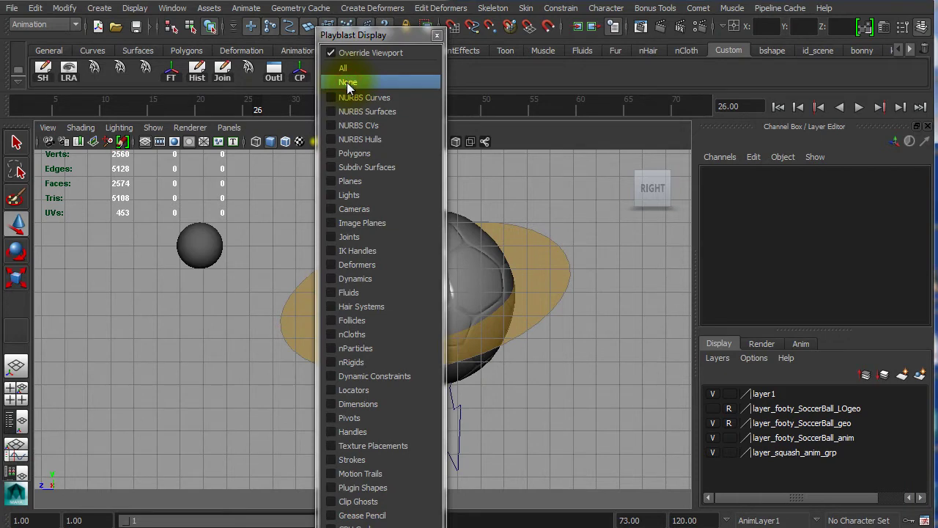
left_click(330, 153)
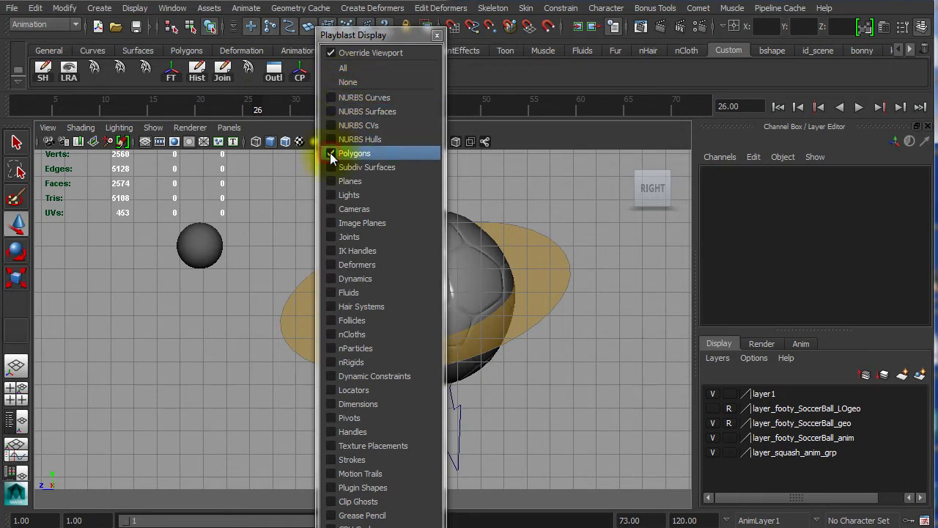
left_click(438, 34)
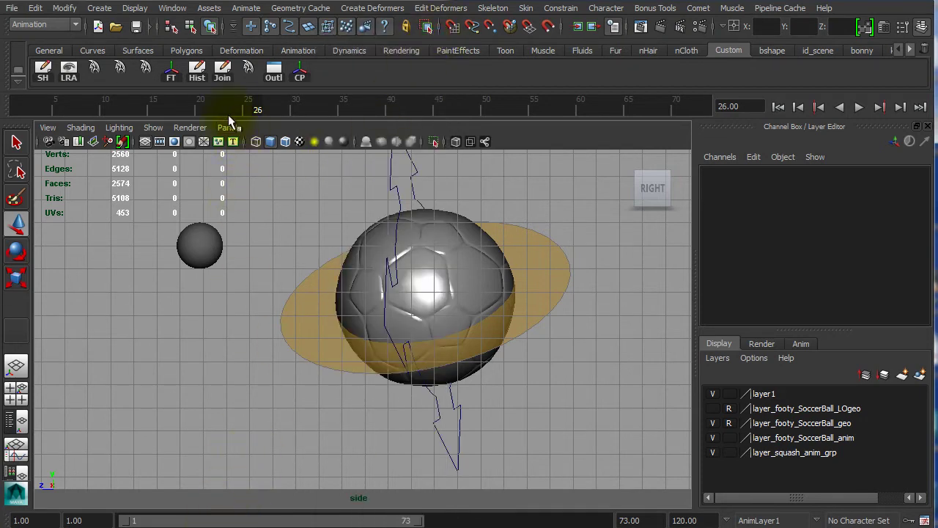
Playblast the side view with the polygons-only display, watch the result in FCheck, and close the viewer.
right_click(206, 98)
left_click(255, 304)
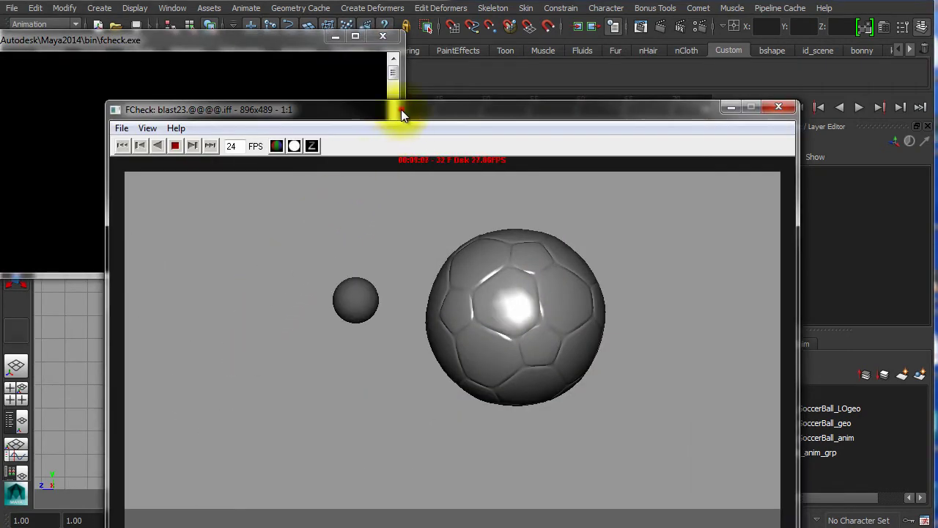
left_click_drag(401, 109, 348, 32)
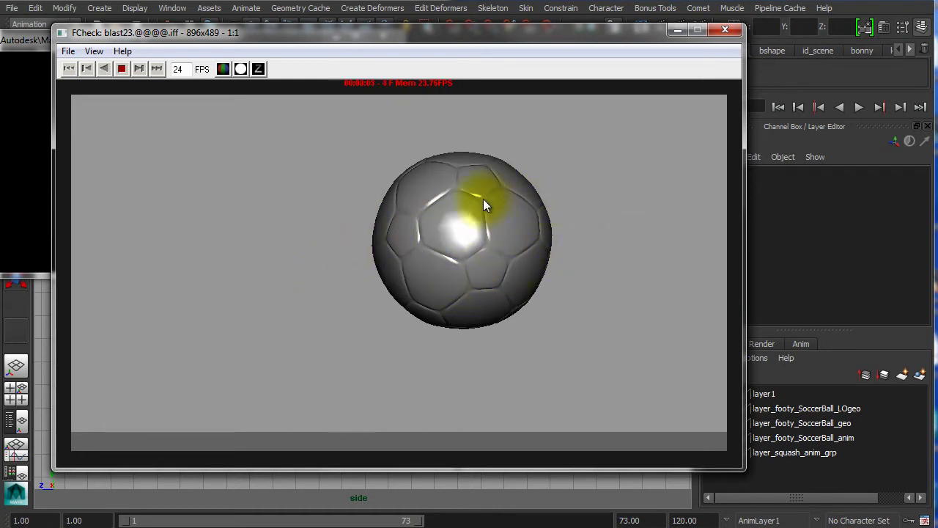
left_click(726, 31)
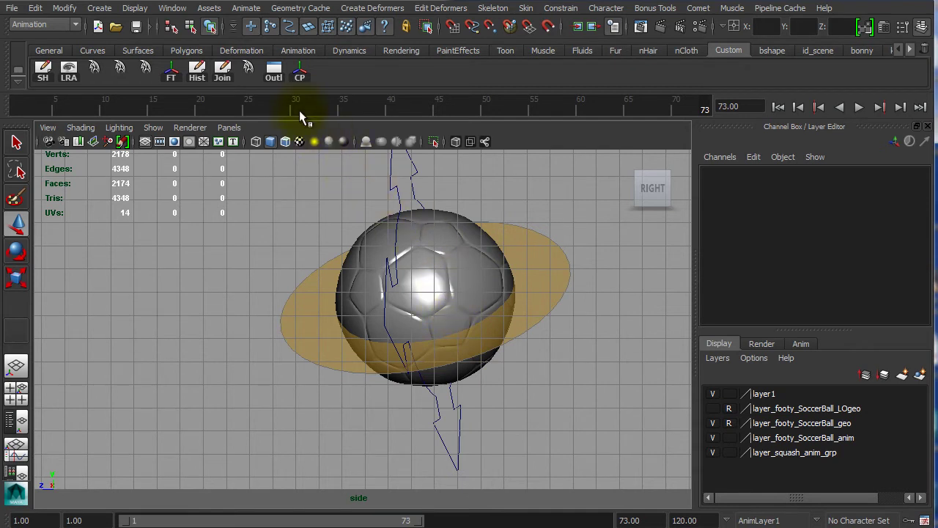
right_click(213, 108)
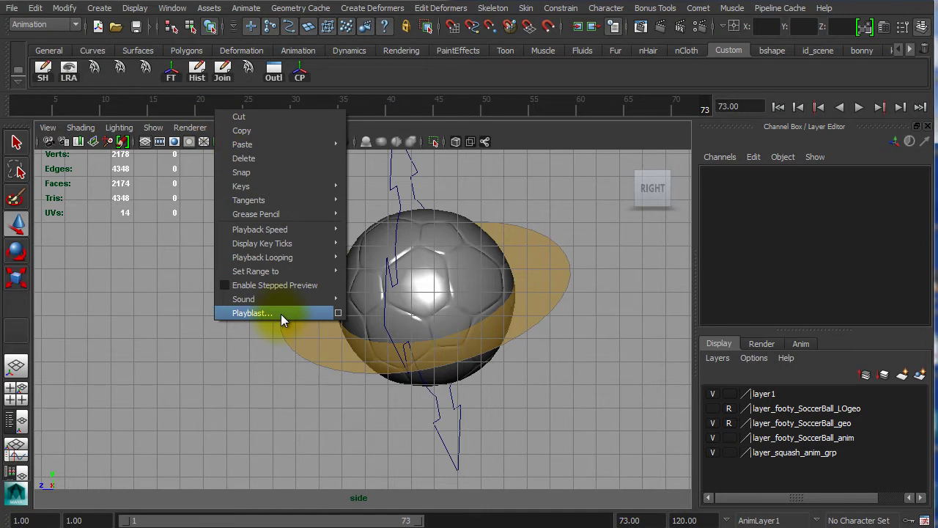
left_click(166, 334)
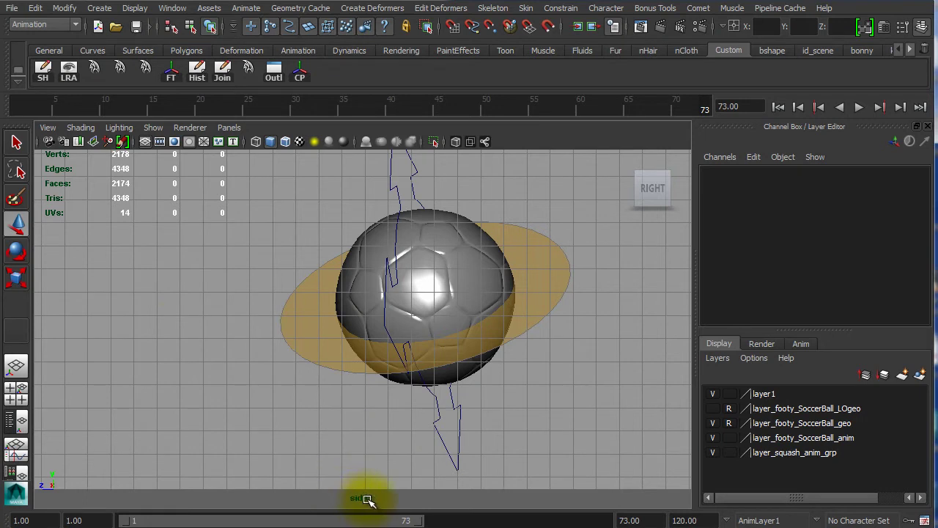
Turn on the 960 x 540 resolution gate in the side view and run the animation through to frame 73.
left_click(174, 143)
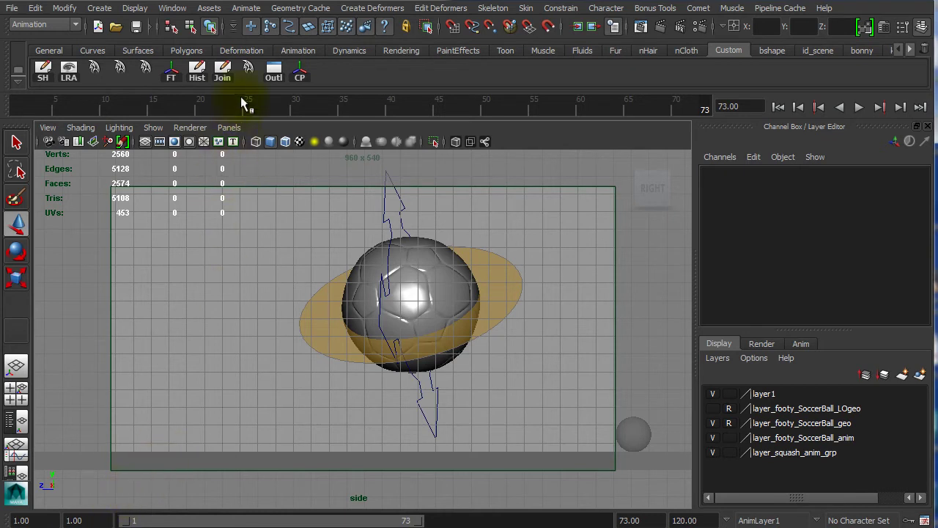
key("alt+v")
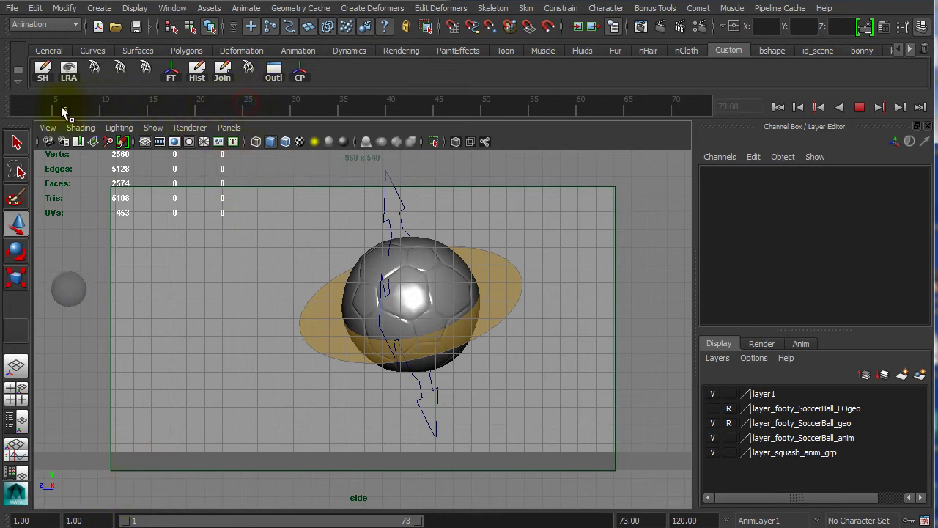
mouse_move(56, 109)
left_mouse_down()
mouse_move(227, 122)
mouse_move(334, 154)
mouse_move(714, 185)
left_mouse_up()
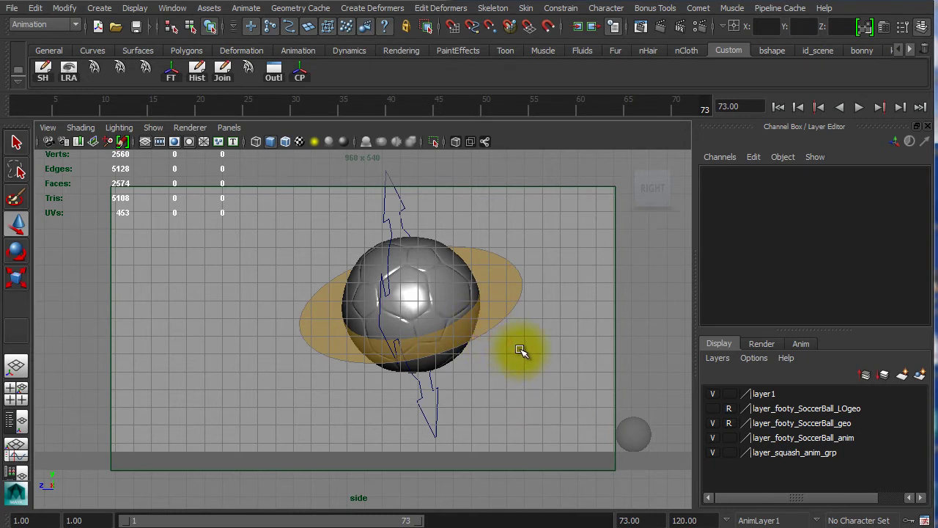
Reframe the side view so the floor sits higher inside the gate, and scrub the animation to frame 18.
middle_click_drag(520, 350, 516, 298, "alt")
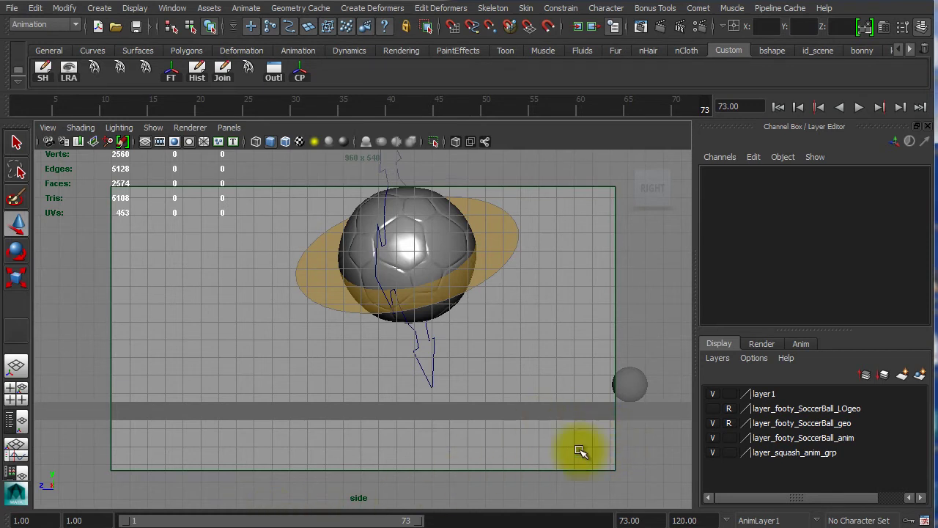
left_click_drag(390, 107, 48, 95)
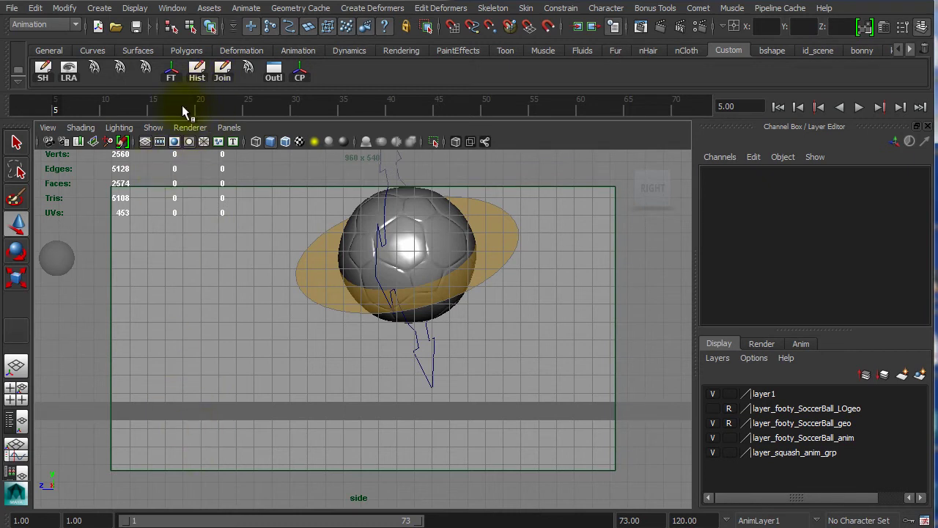
left_click_drag(105, 107, 197, 150)
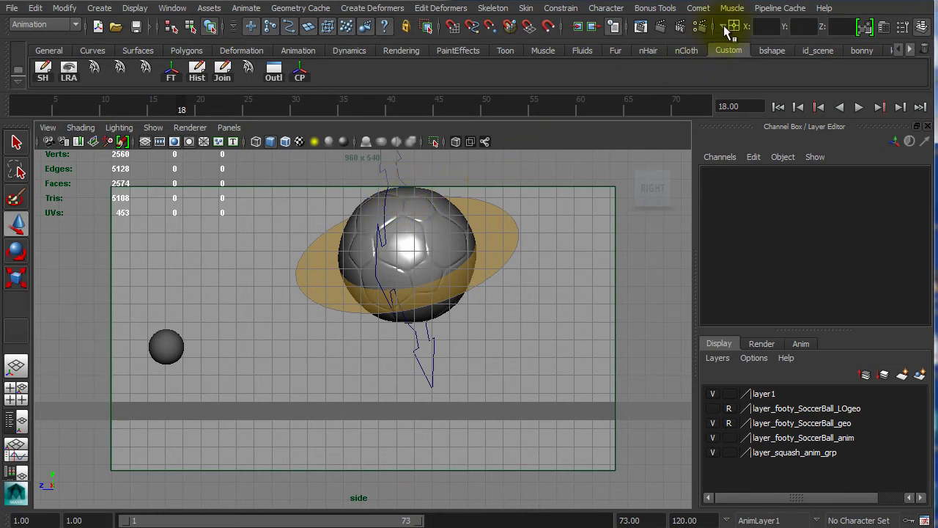
Render the current frame with Maya Software to check the gated framing, and close the Render View.
left_click(661, 28)
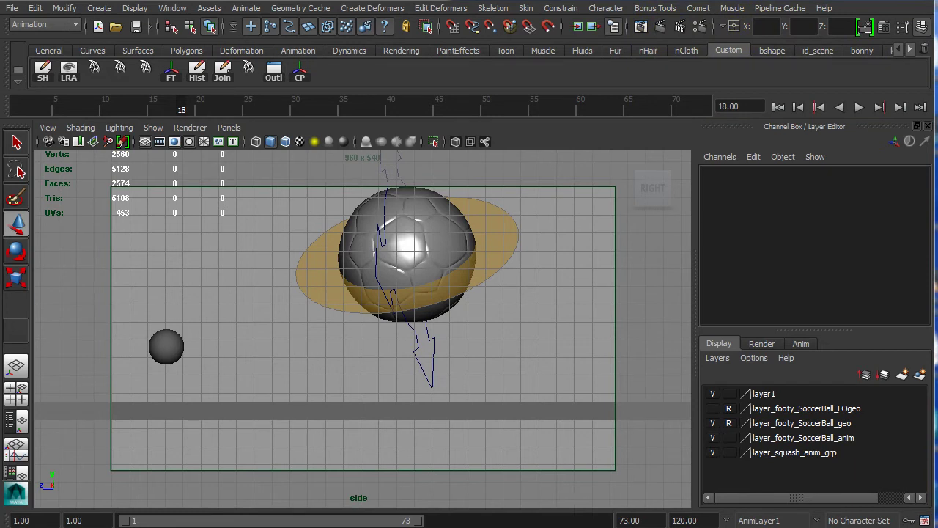
left_click_drag(930, 89, 430, 95)
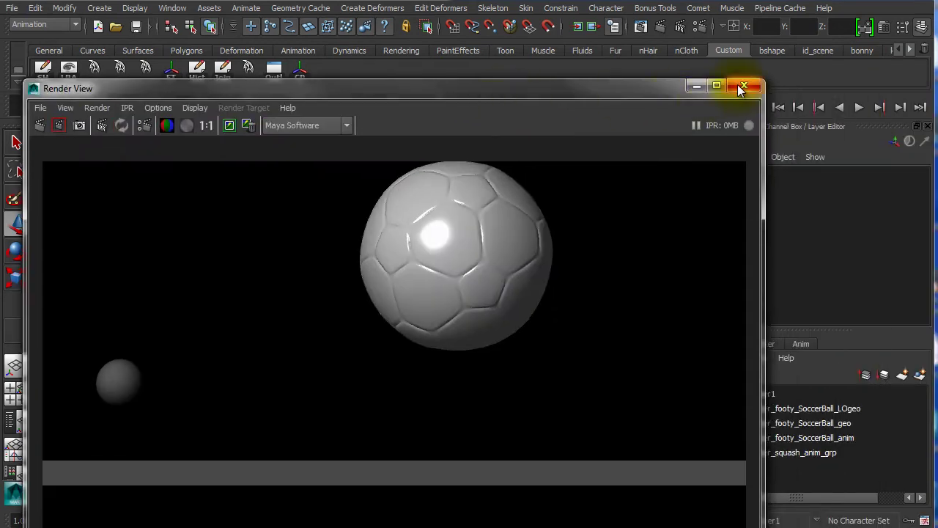
left_click(742, 87)
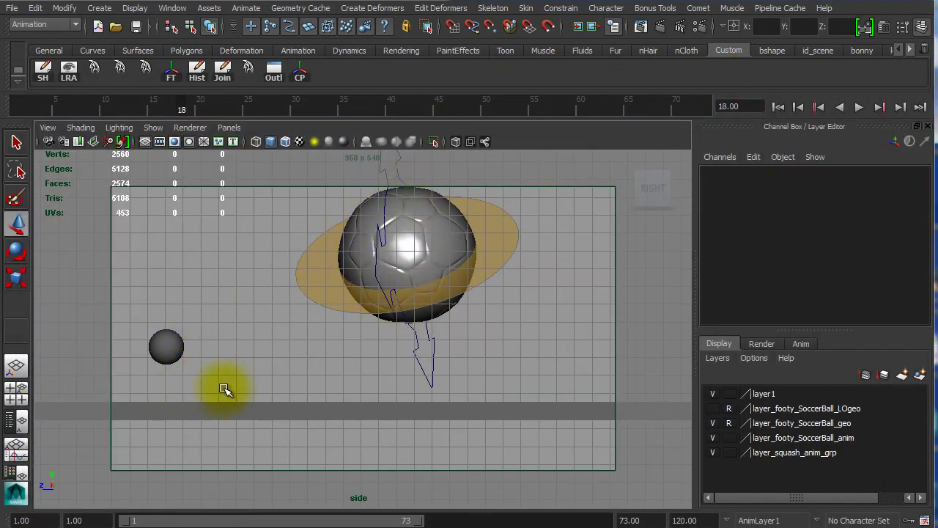
Compare the side view's framing with the resolution gate off and on, leaving the gate on.
left_click(176, 141)
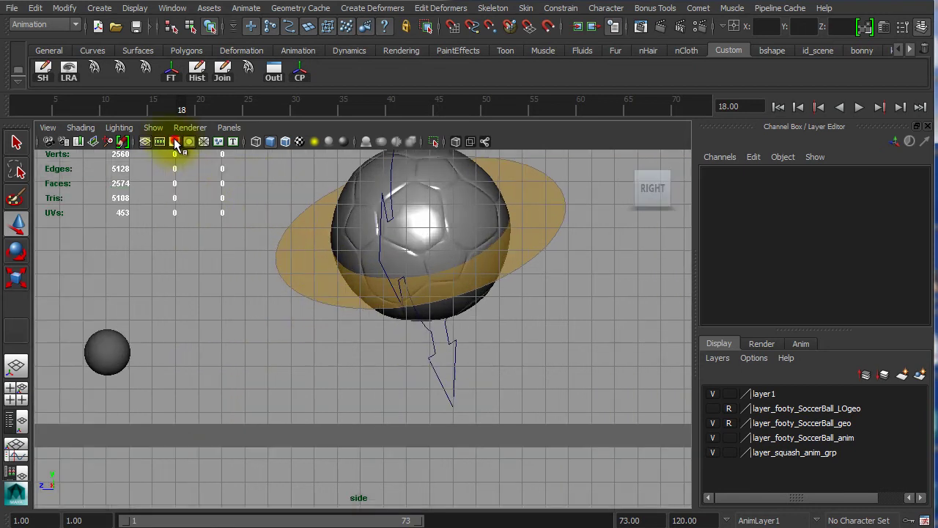
left_click(176, 142)
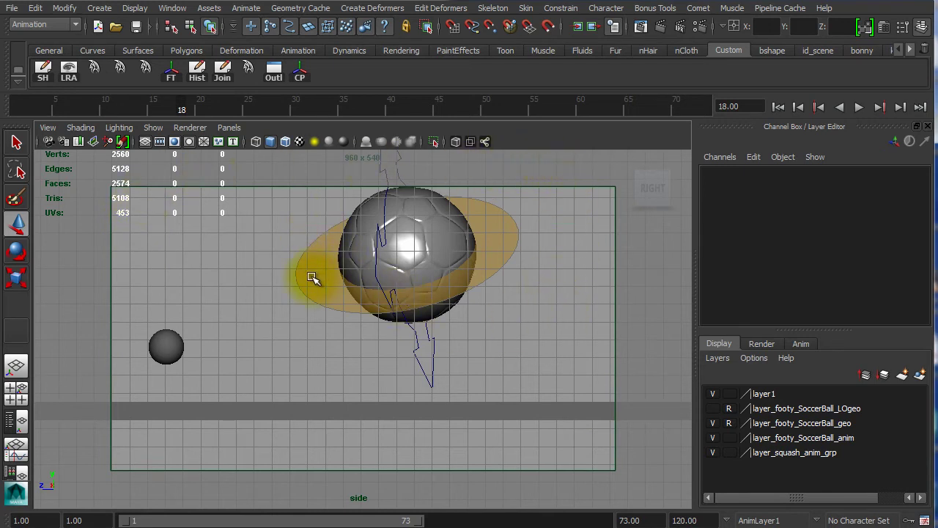
left_click(175, 142)
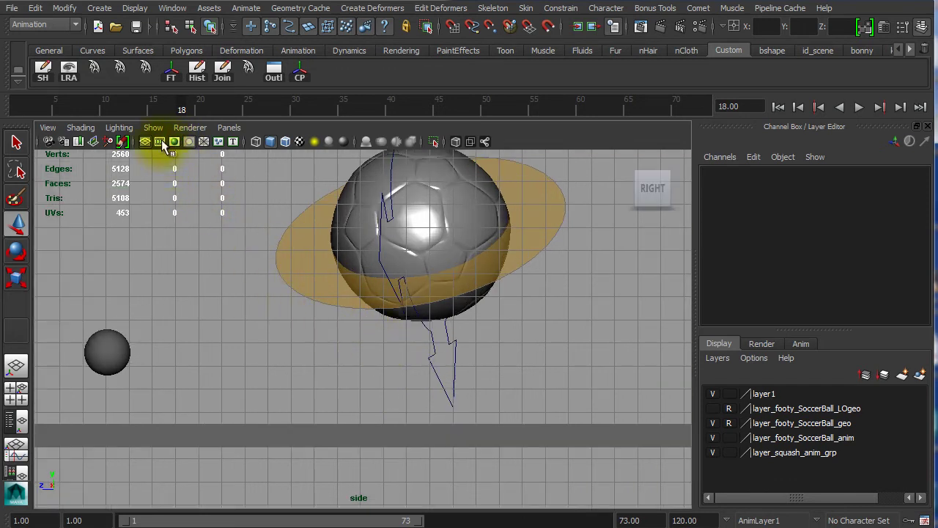
left_click(175, 143)
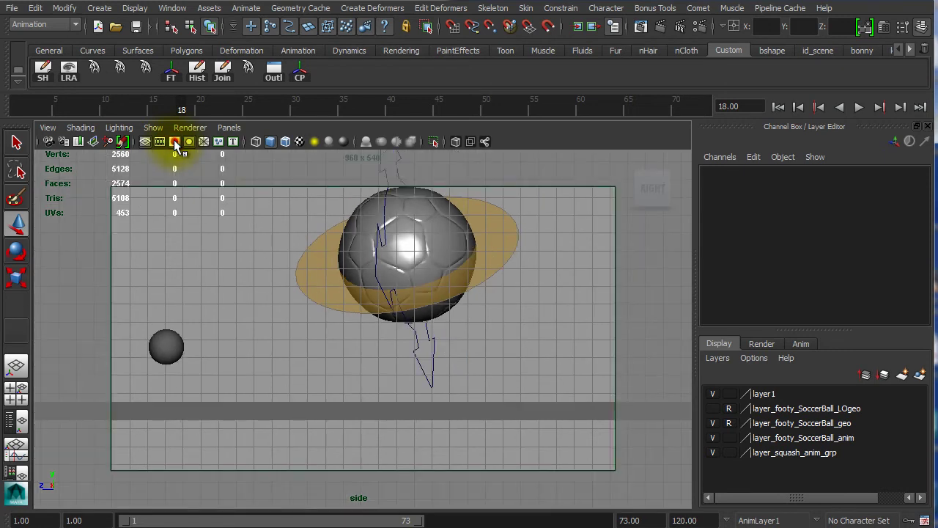
left_click(175, 142)
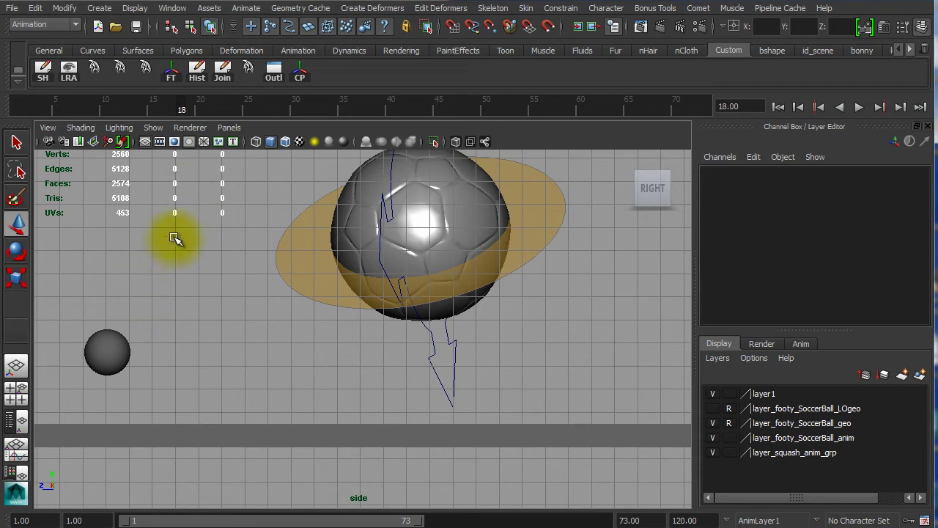
left_click(175, 142)
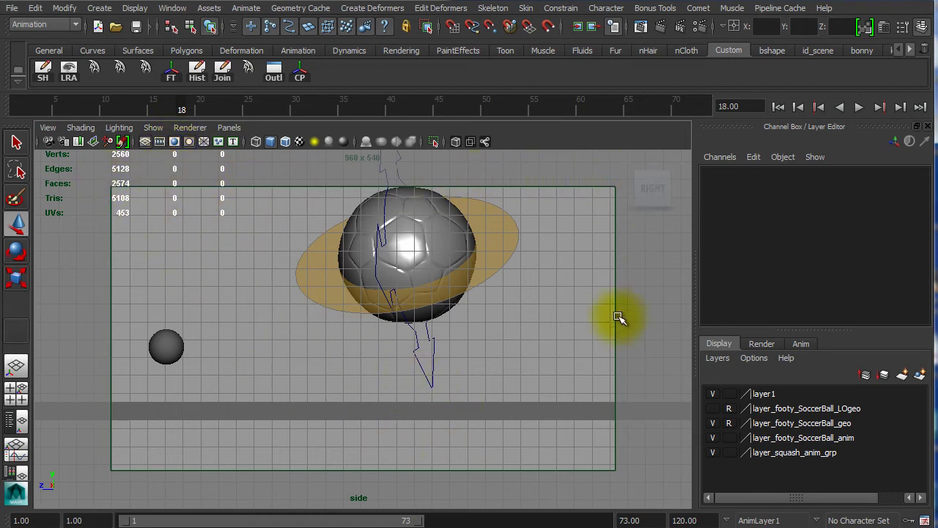
Playblast the side view with the resolution gate on, watch the result in FCheck, and close the viewer.
right_click(213, 106)
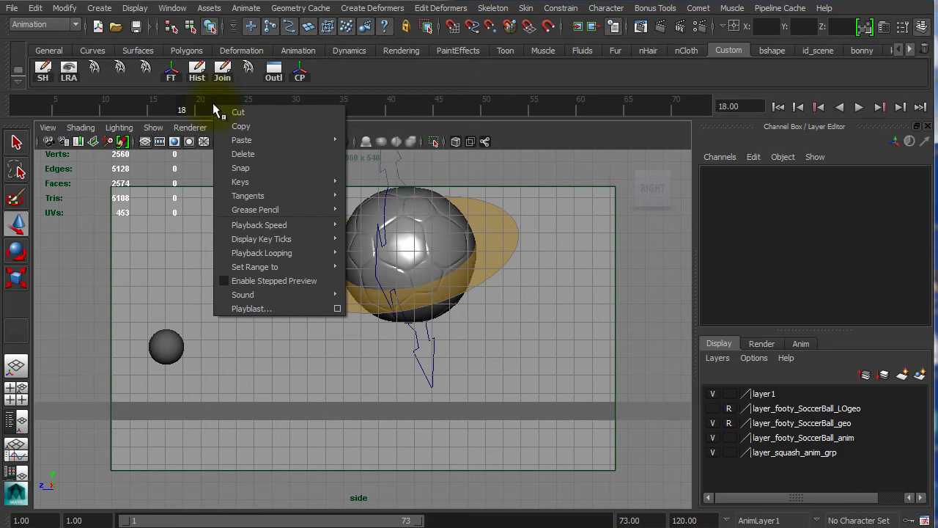
left_click(252, 308)
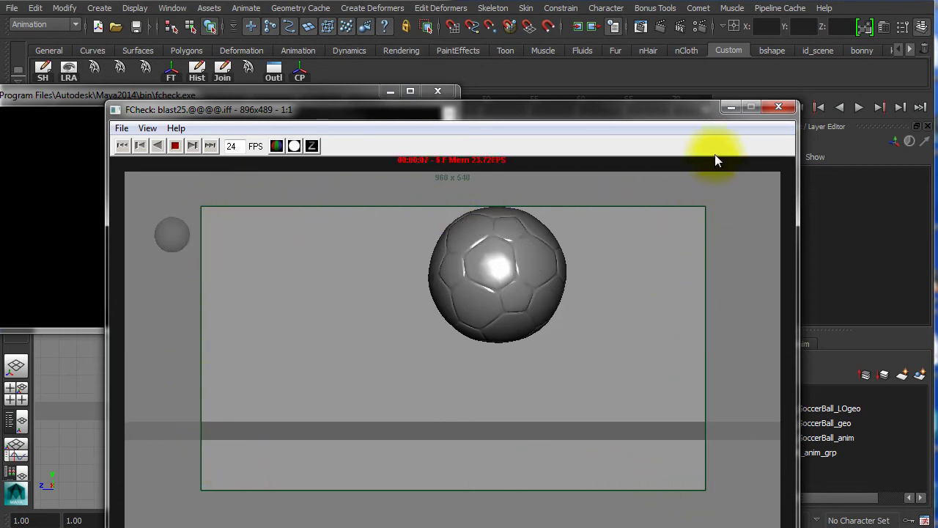
left_click(779, 106)
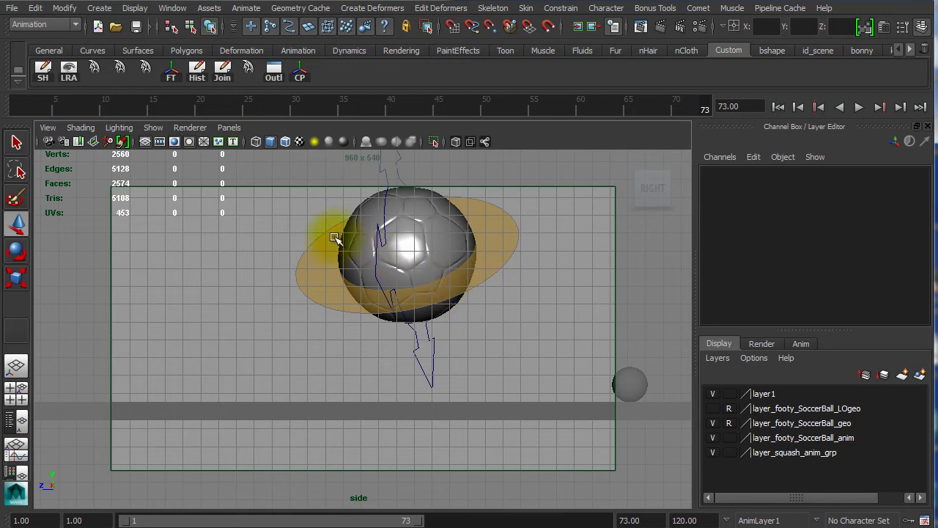
Turn off the side view's resolution gate and enable Render offscreen in the Playblast options.
left_click(173, 143)
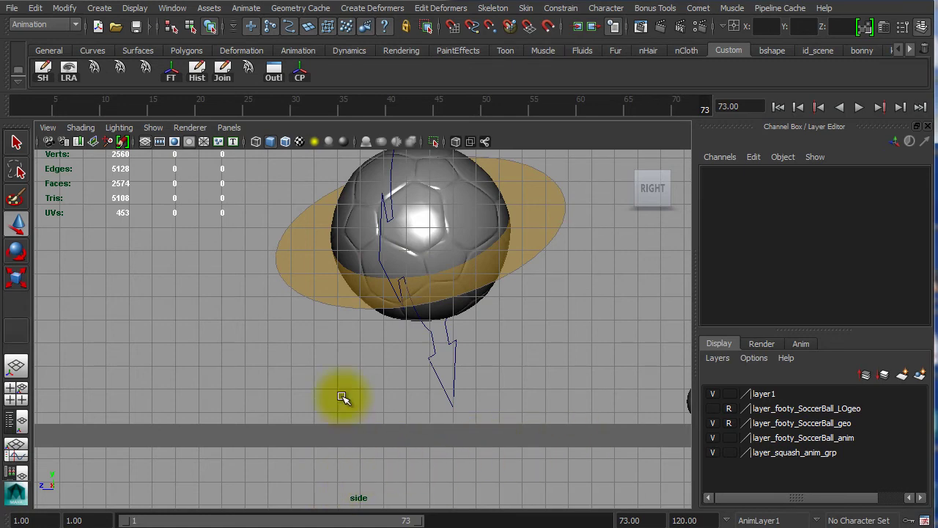
right_click(210, 102)
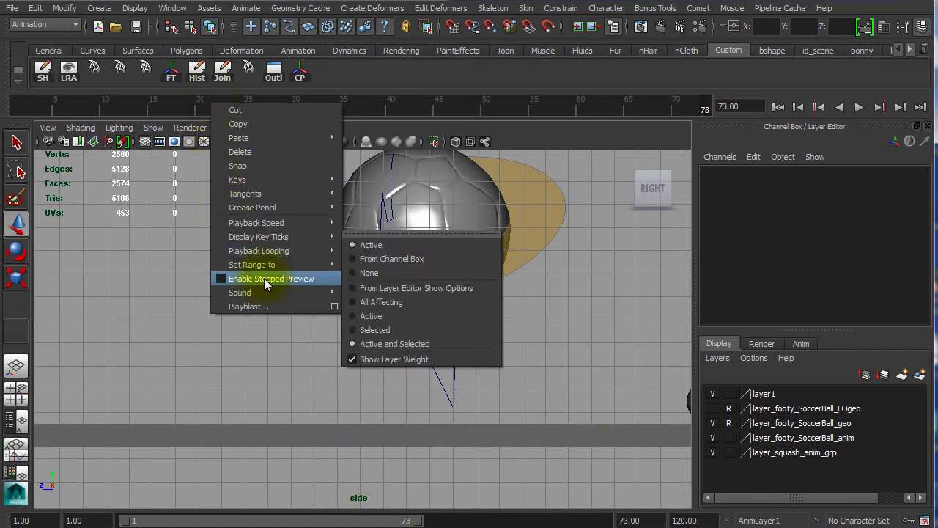
left_click(334, 306)
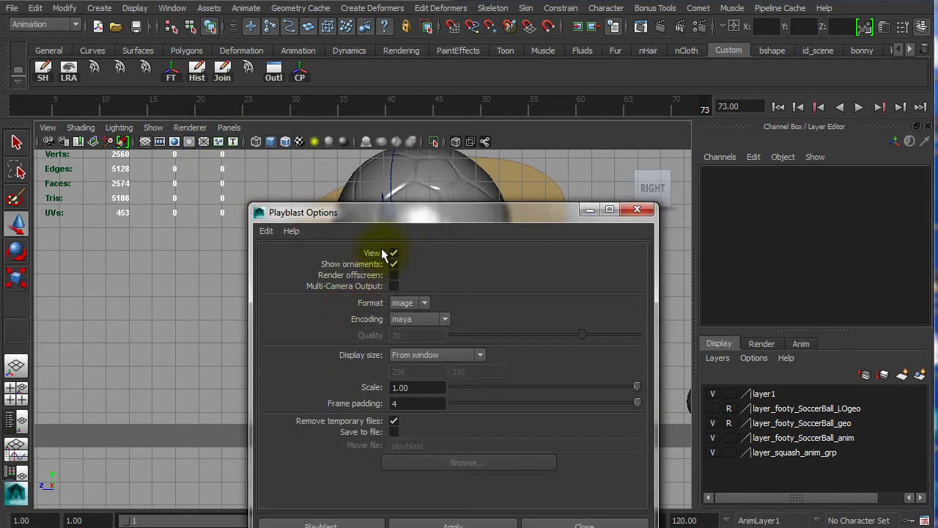
left_click_drag(399, 214, 348, 108)
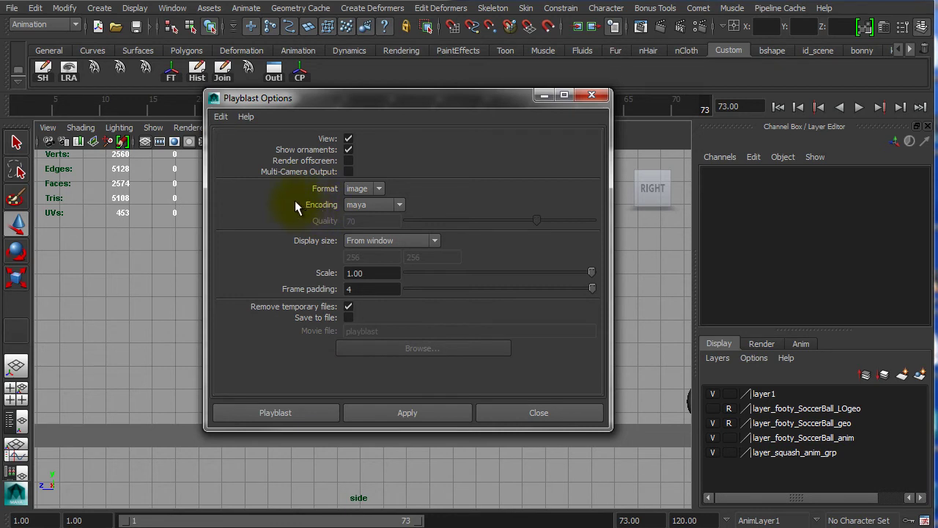
left_click(348, 162)
Set the playblast display size to From Render Settings.
left_click(396, 243)
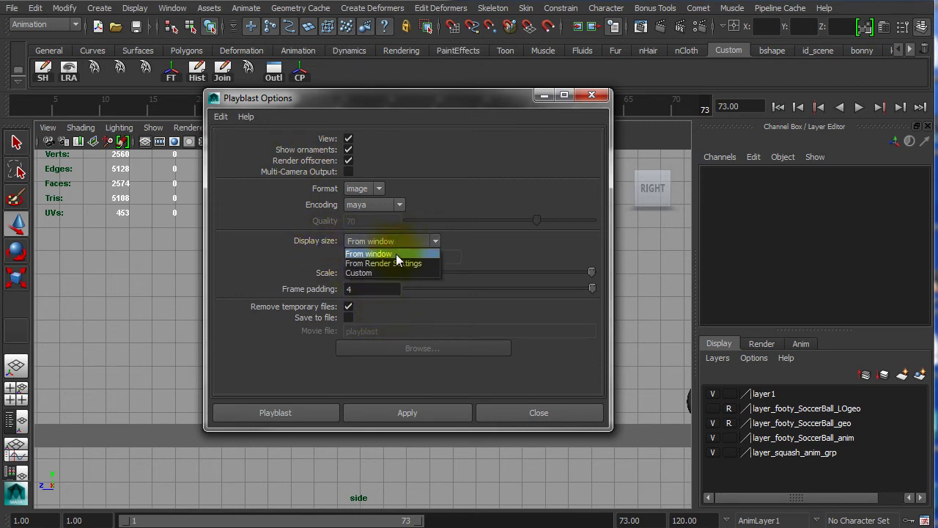
left_click(395, 263)
left_click(410, 241)
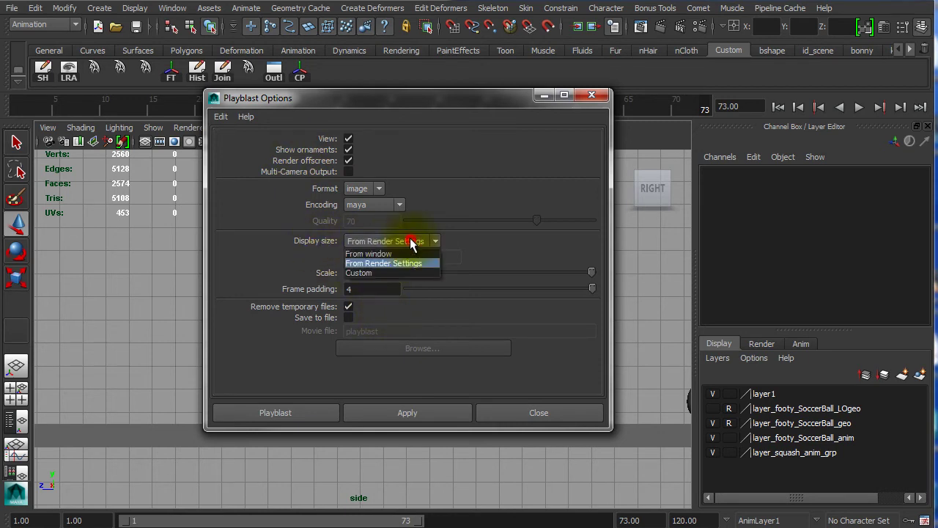
left_click(392, 261)
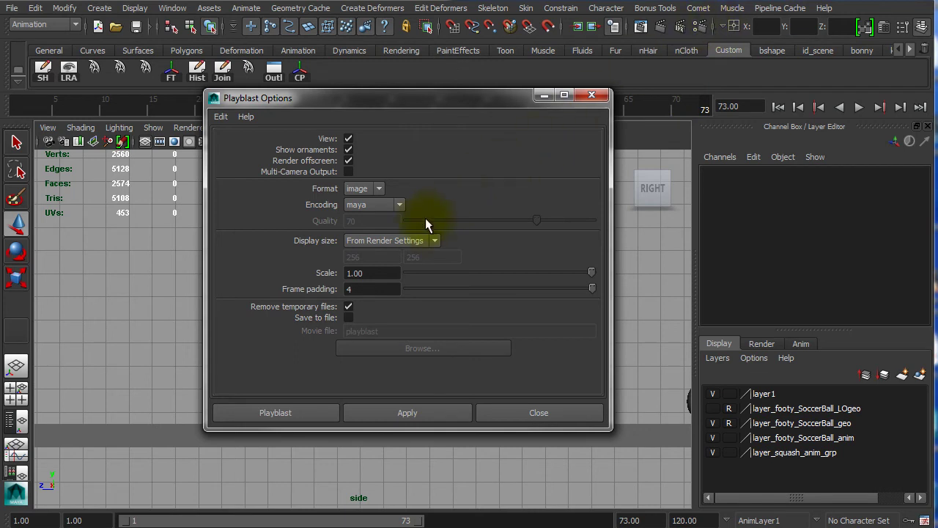
Set the playblast display size to Custom at 1280 x 720.
left_click(382, 239)
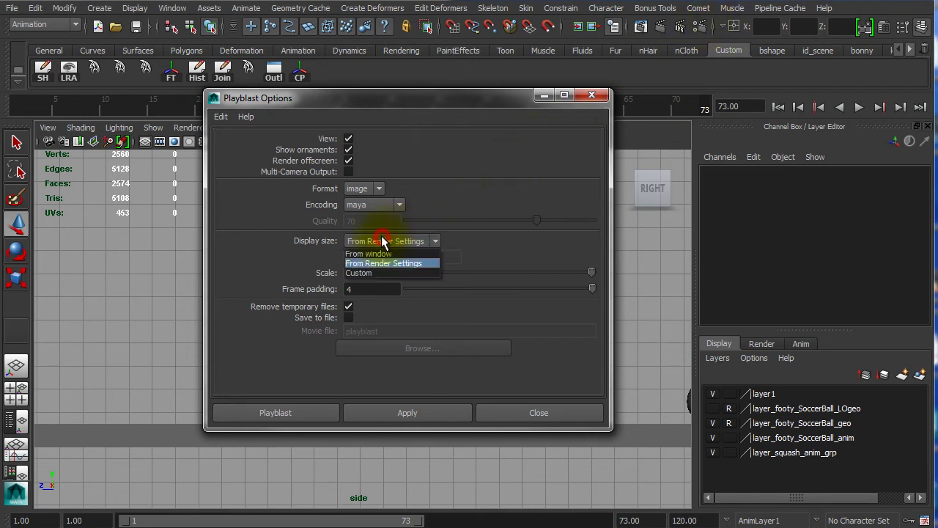
left_click(380, 274)
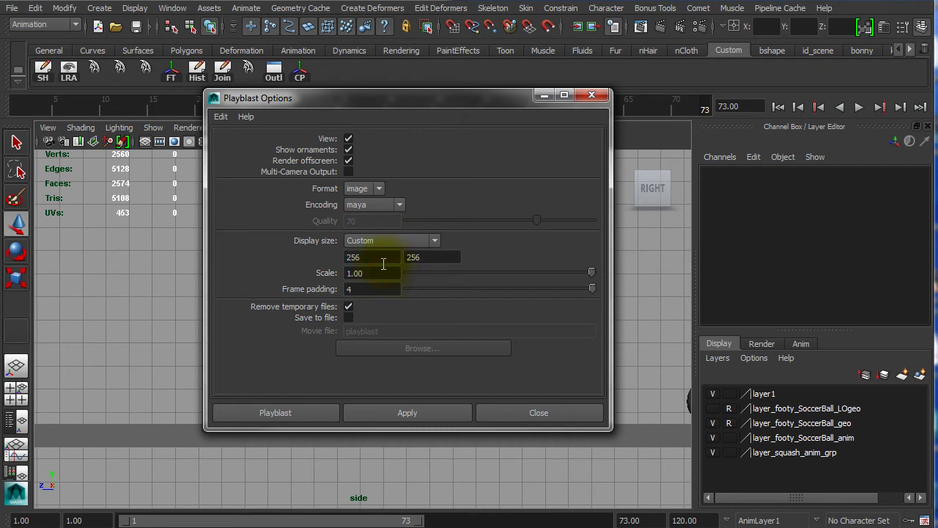
double_click(382, 258)
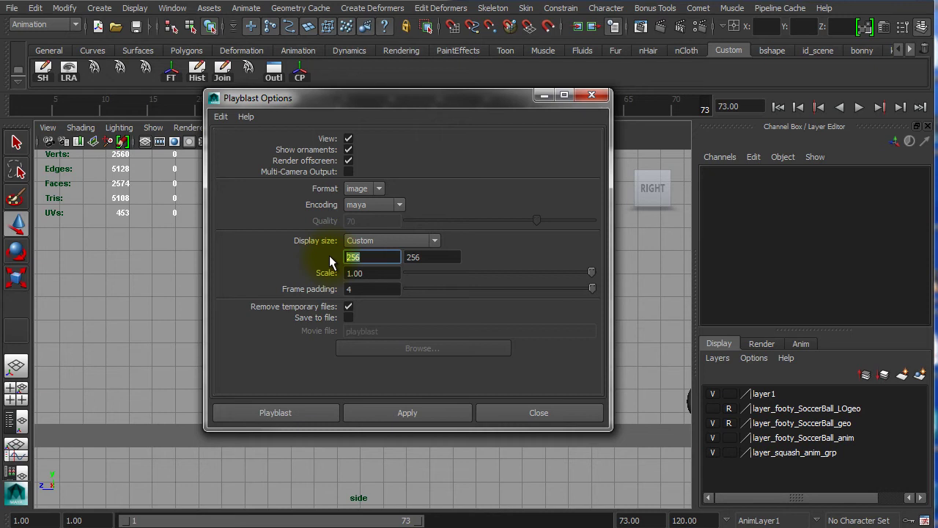
type("1280")
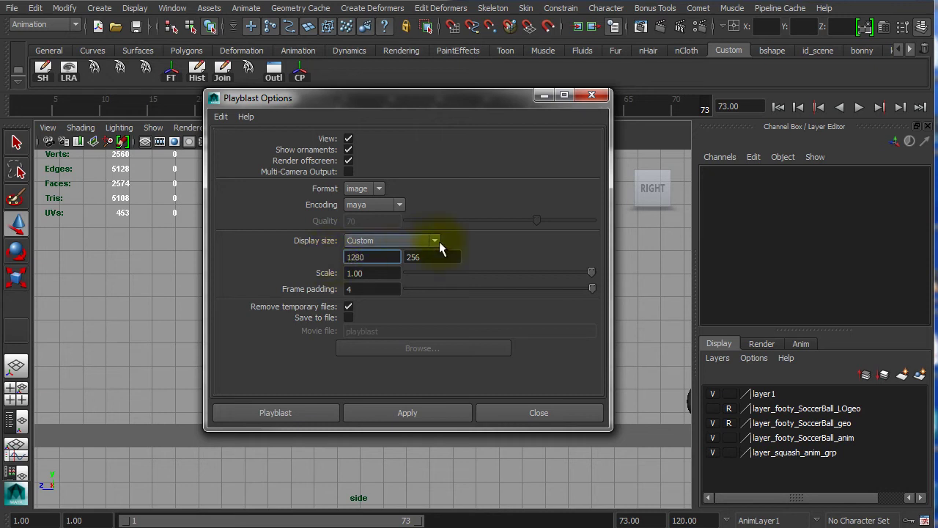
double_click(435, 257)
type("720")
Enable saving the playblast to file and name the movie file balle.
left_click(348, 317)
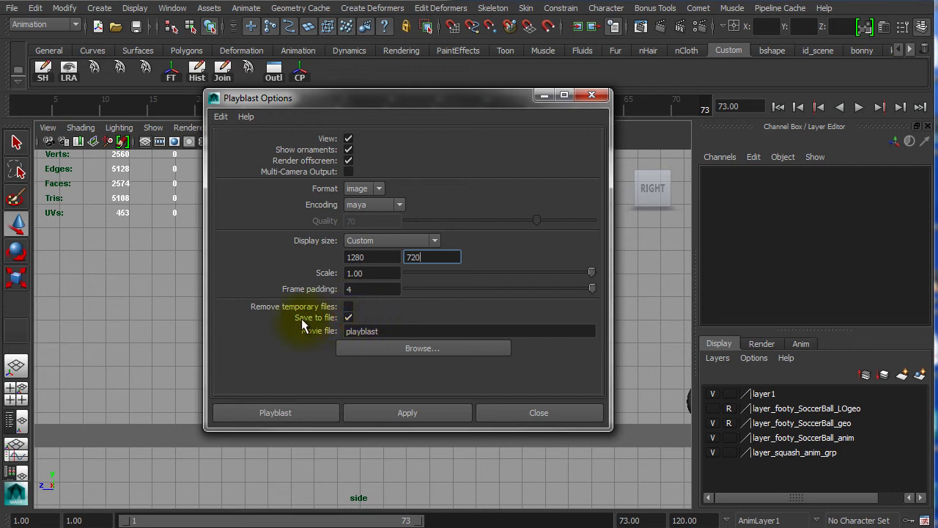
double_click(399, 330)
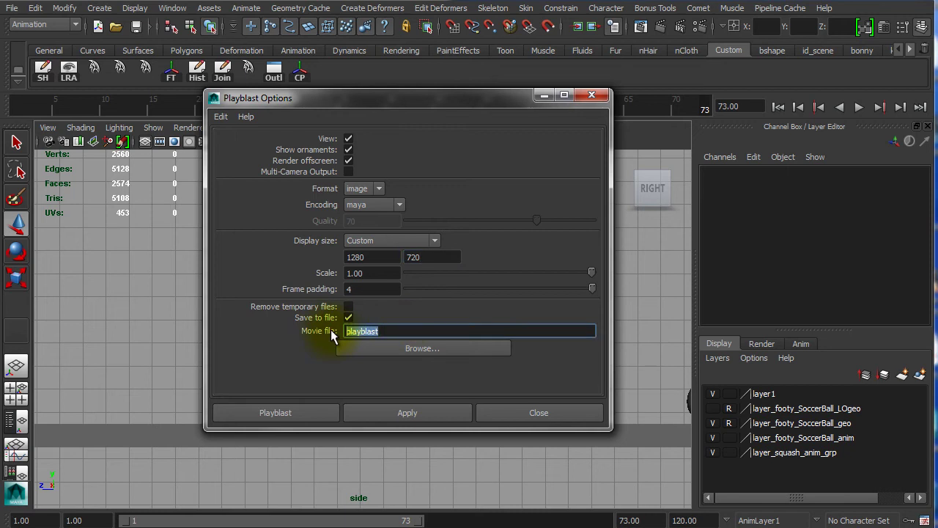
type("balle")
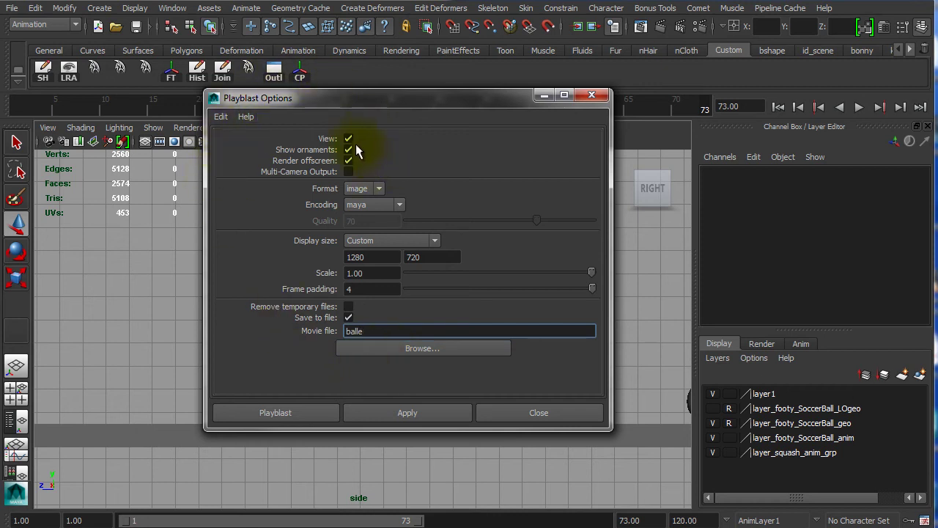
Run the playblast with these options, watch it in FCheck, and close the viewer.
left_click(295, 412)
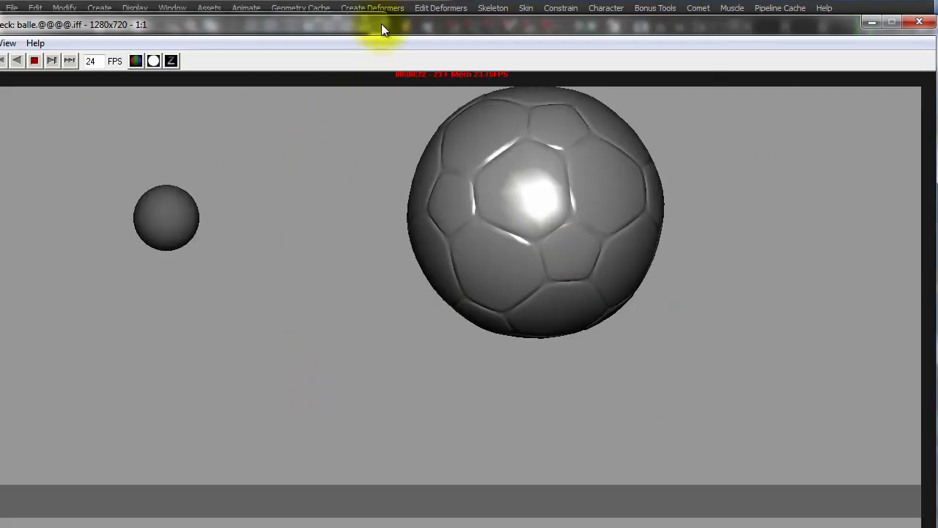
mouse_move(374, 22)
left_mouse_down()
mouse_move(370, 6)
mouse_move(365, 25)
left_mouse_up()
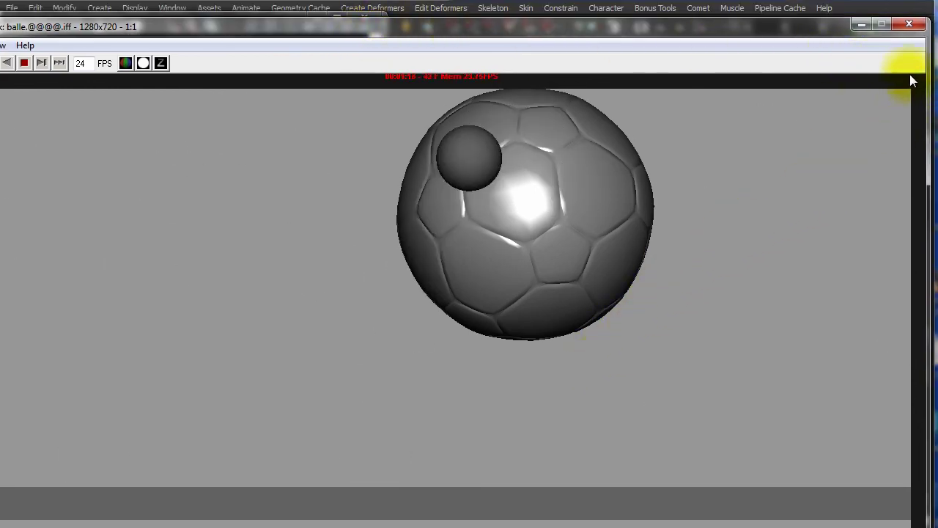
left_click(912, 26)
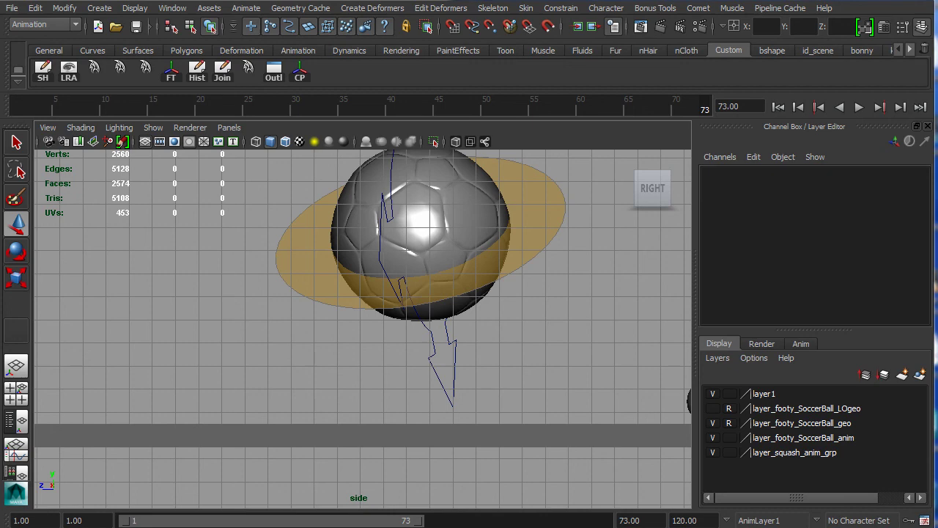
Switch to Windows Explorer, open the images folder of sequence_Project, and look over the saved balle frames from 0001 to 0073.
left_click_drag(937, 79, 358, 44)
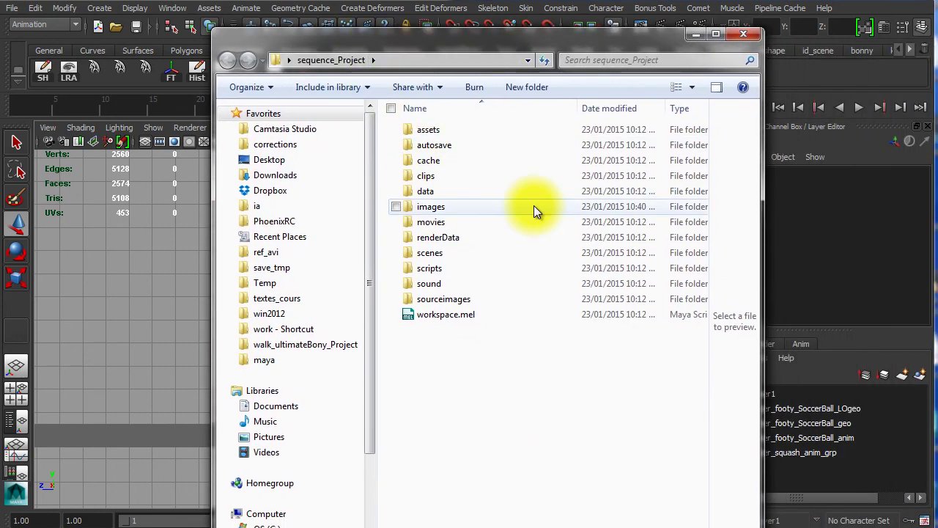
left_click_drag(442, 51, 396, 49)
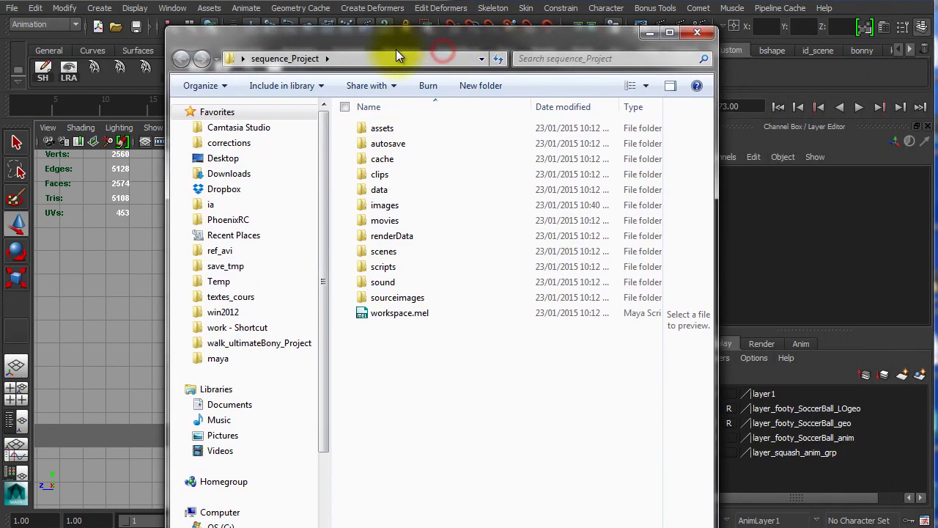
left_click(406, 220)
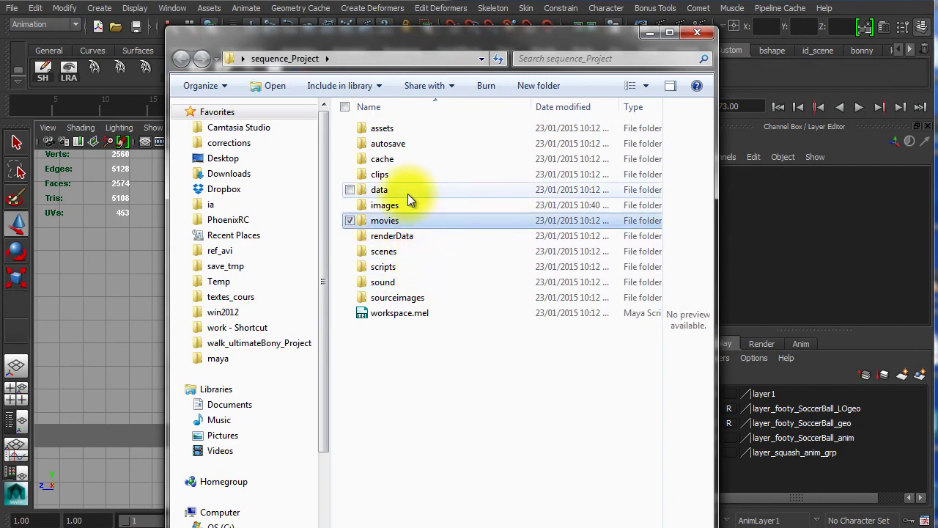
double_click(397, 209)
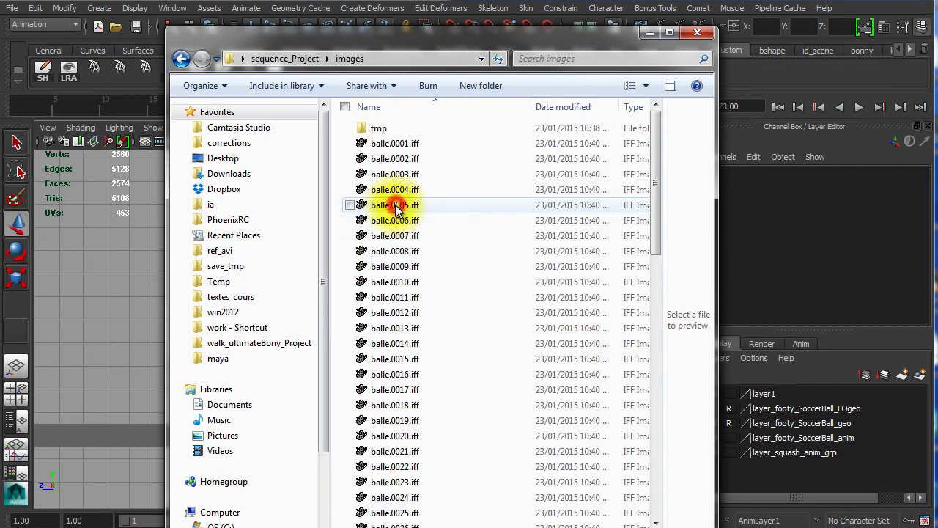
left_click(415, 146)
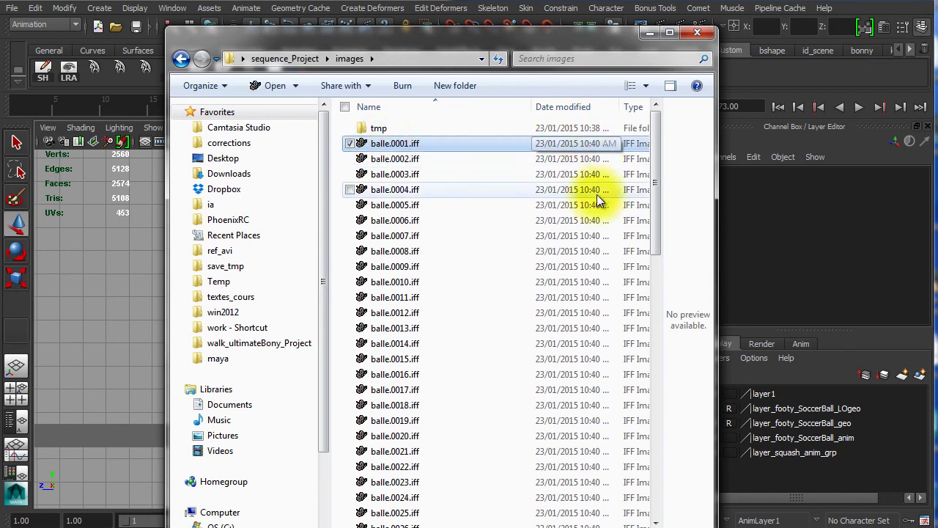
left_click_drag(655, 190, 655, 510)
left_click(433, 519)
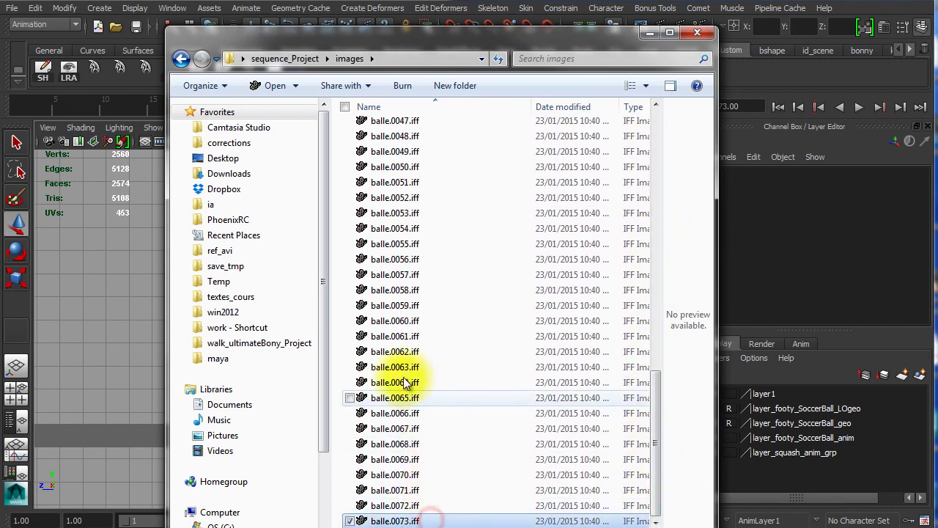
Open the single frame balle.0054.iff in FCheck and reposition the viewer so its whole menu is reachable.
left_click(456, 230)
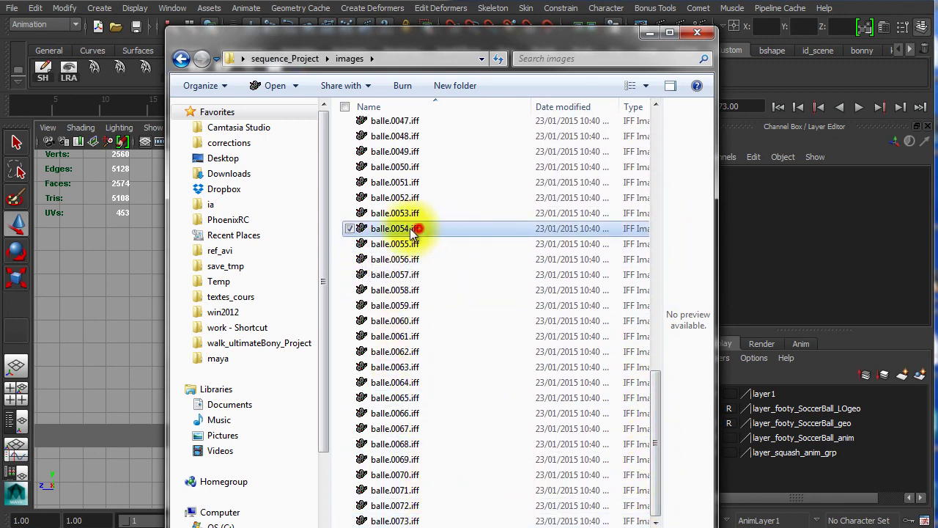
double_click(364, 229)
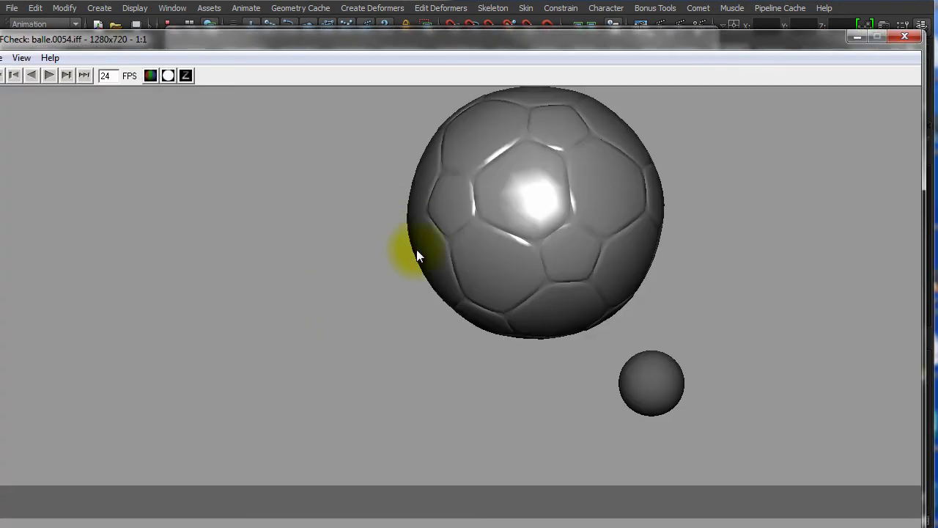
left_click_drag(338, 47, 440, 47)
left_click(97, 58)
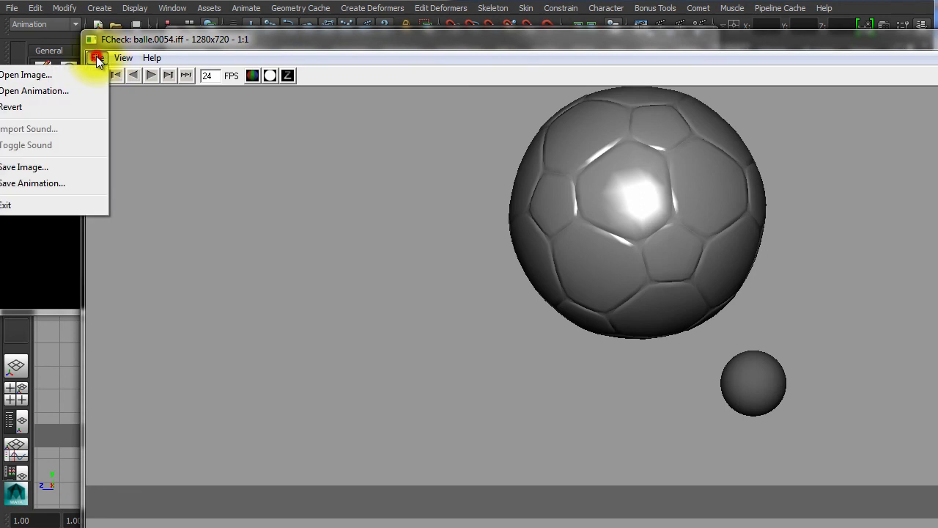
mouse_move(123, 57)
left_click(203, 38)
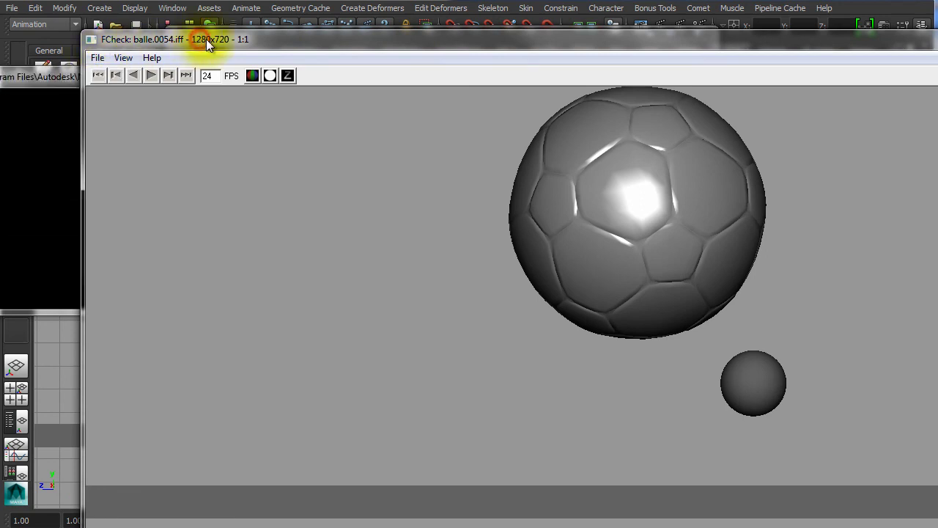
left_click_drag(205, 39, 387, 41)
Load the saved image sequence as an animation in FCheck, starting from balle.0001.iff.
left_click(276, 60)
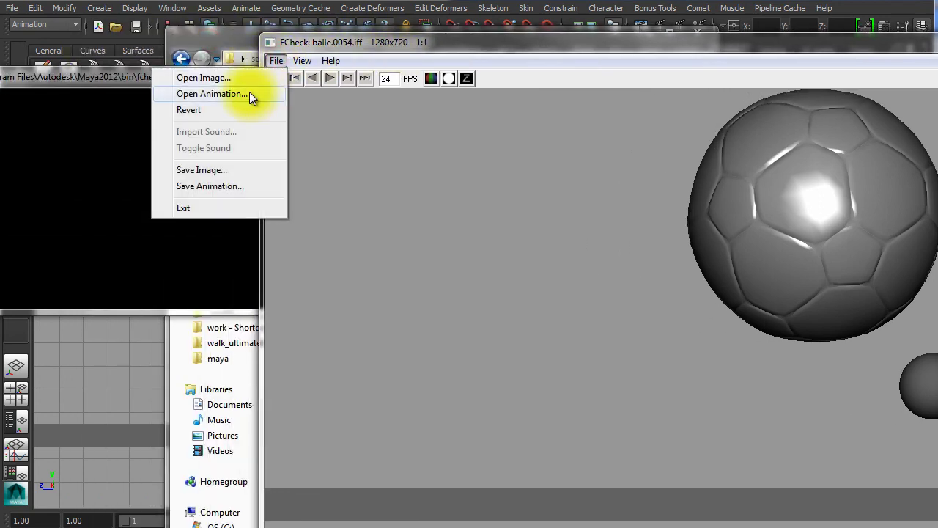
left_click(250, 94)
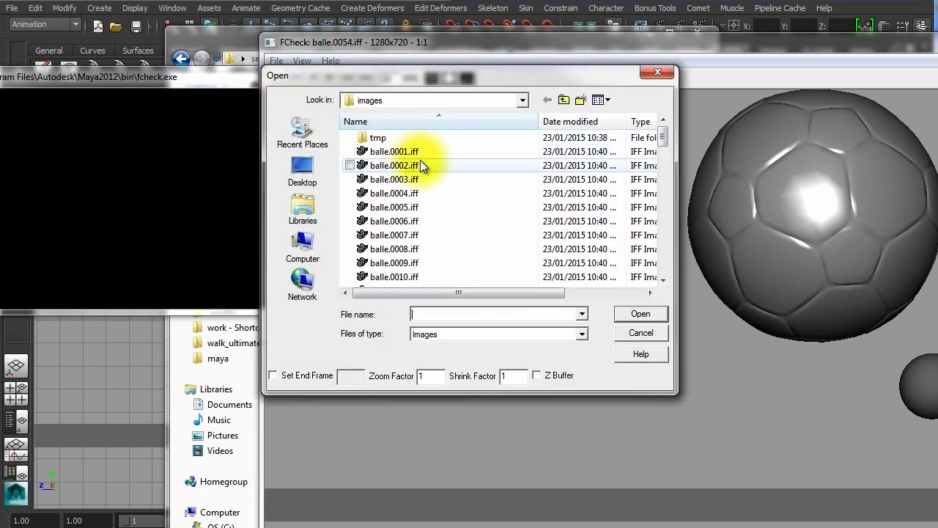
left_click(396, 152)
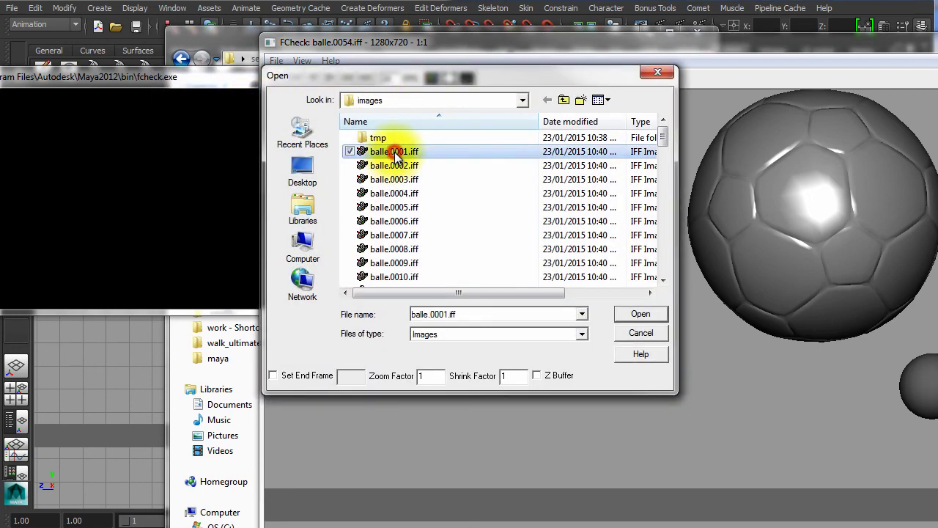
left_click(632, 313)
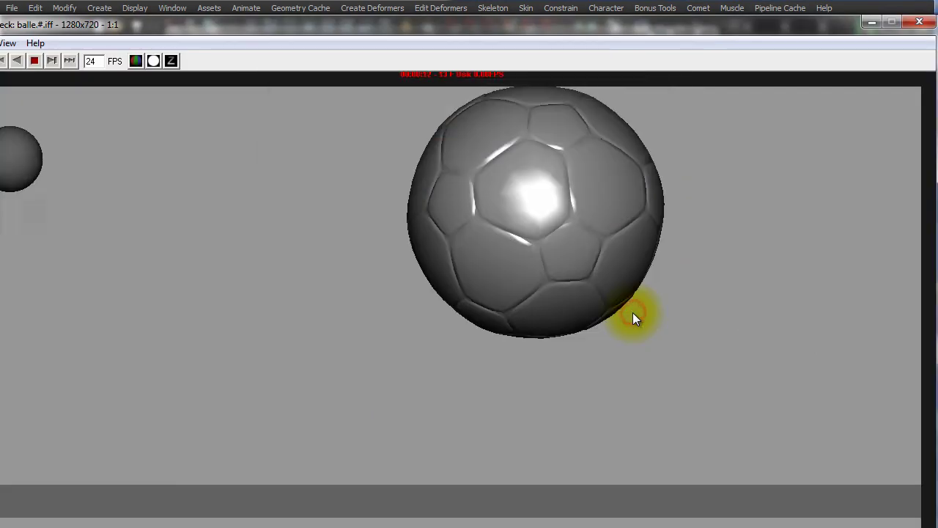